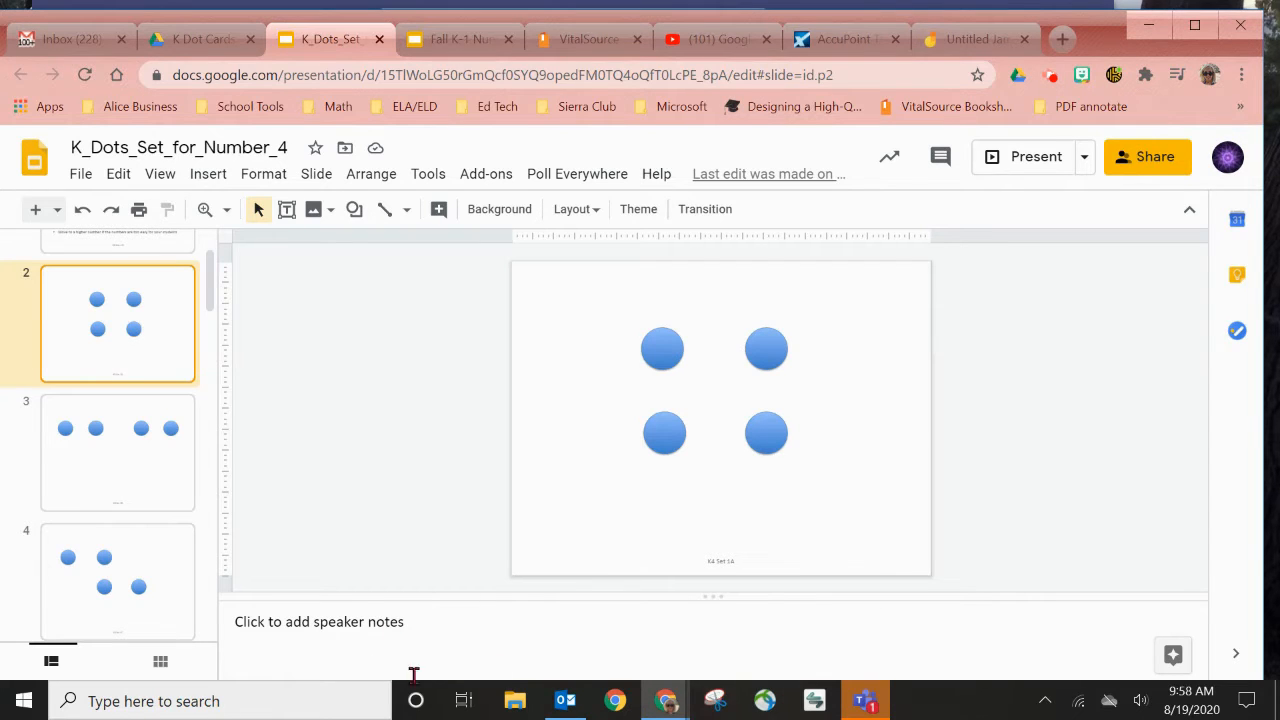
Search Windows for "snip" and view the pinning options for the Snipping Tool app.
click(276, 693)
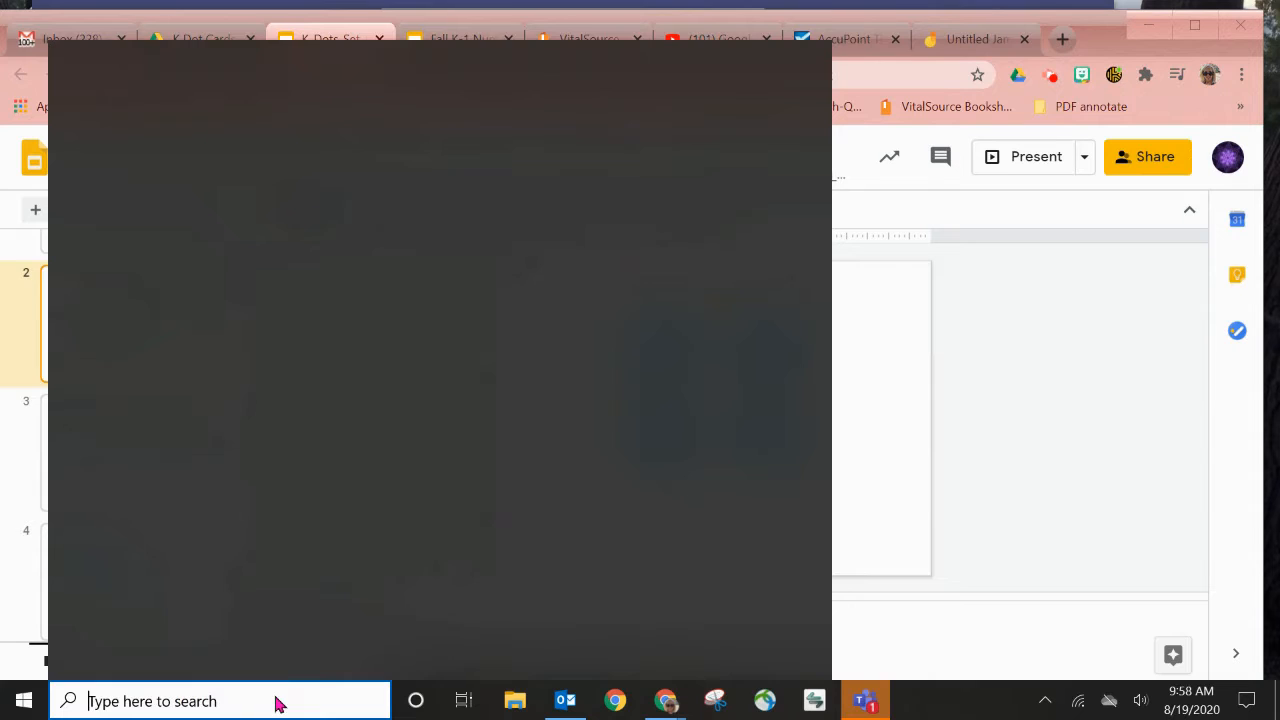
text(snip)
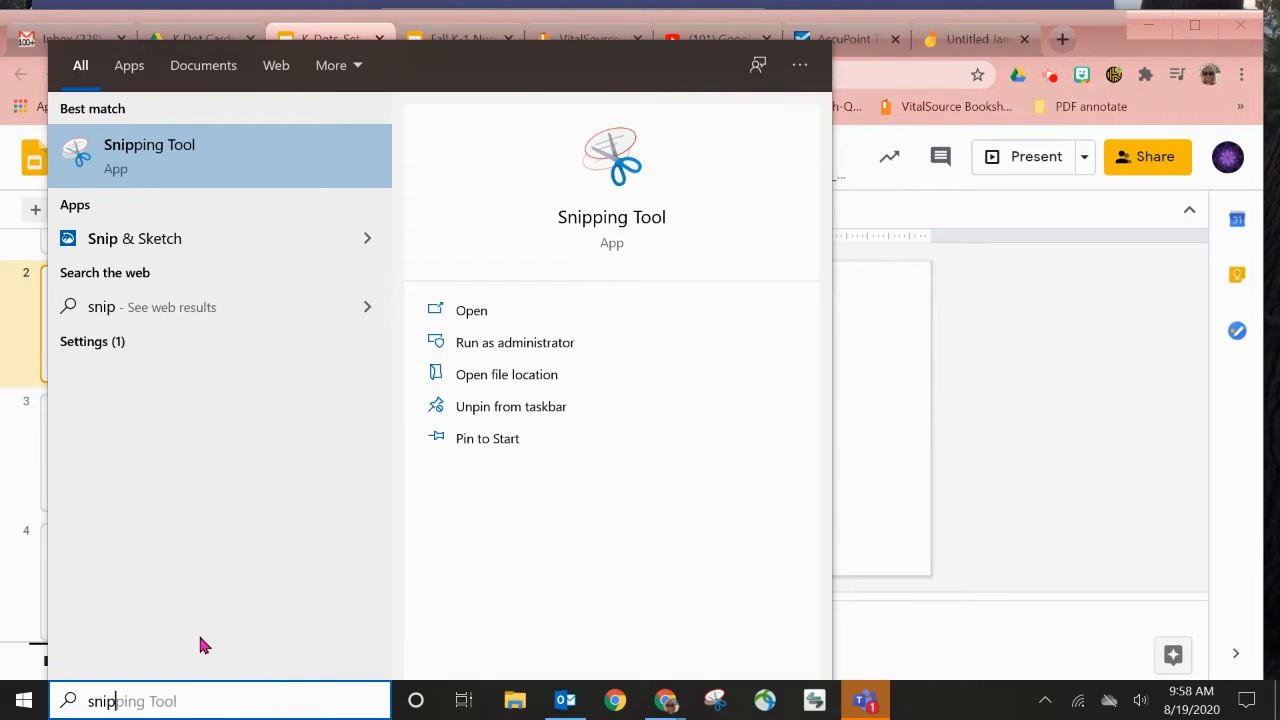
right_click(236, 158)
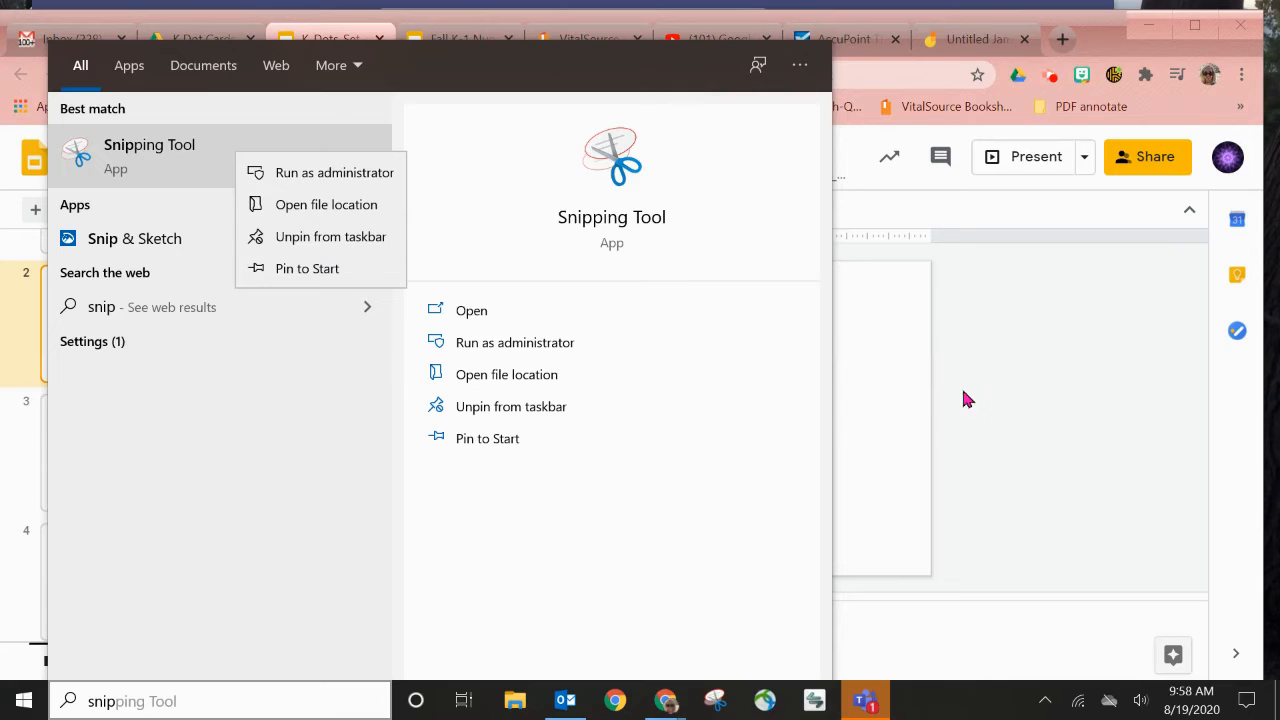
click(1092, 416)
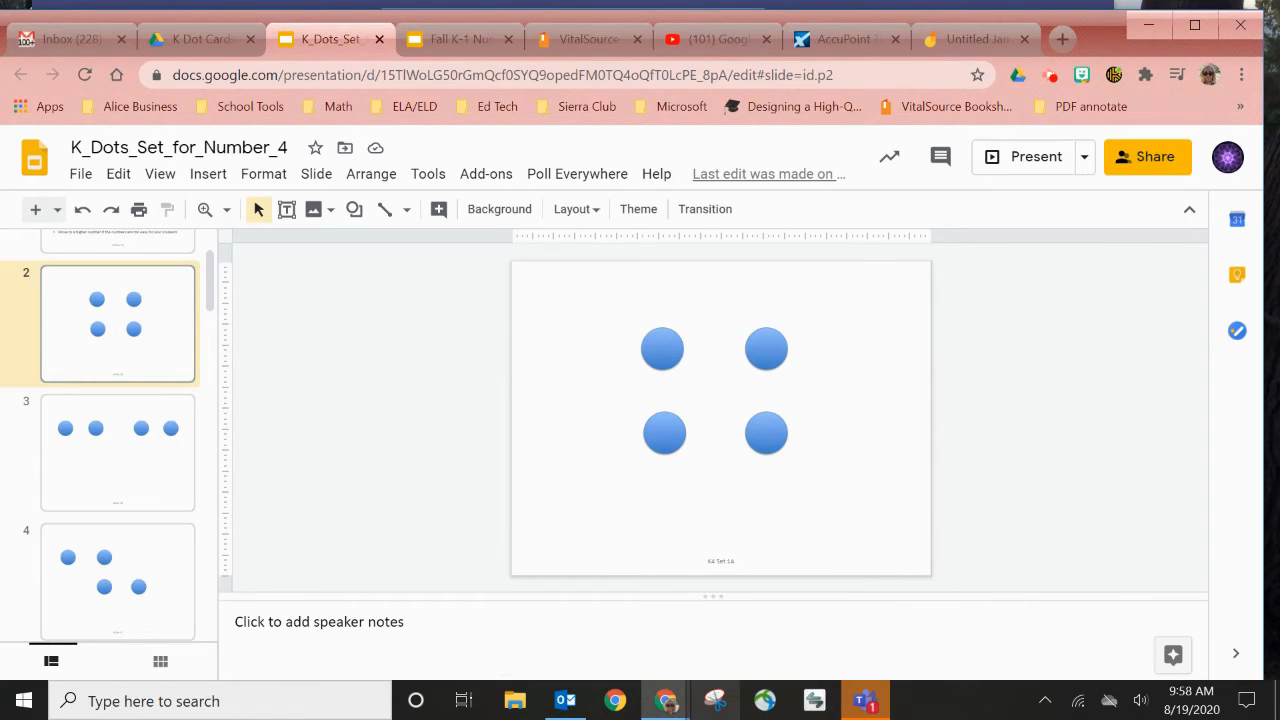
Open the Snipping Tool and capture a rectangular snip around the four dots on slide 2.
click(715, 700)
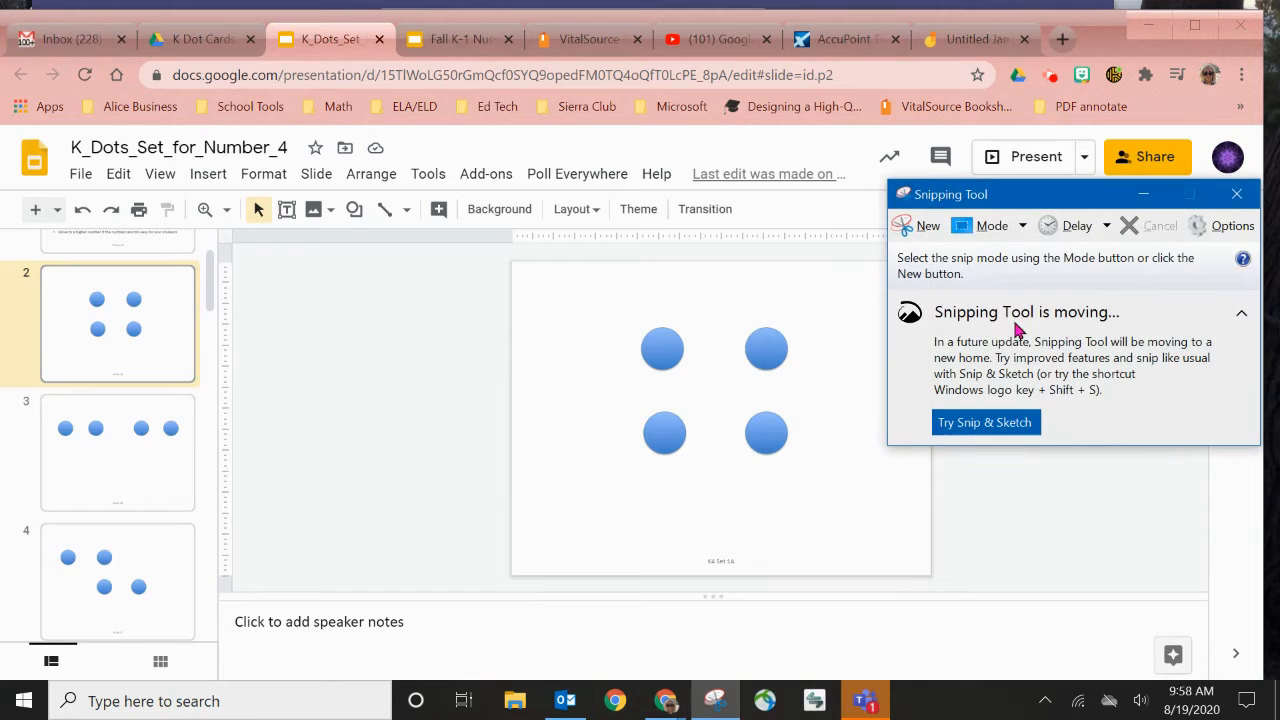
click(912, 227)
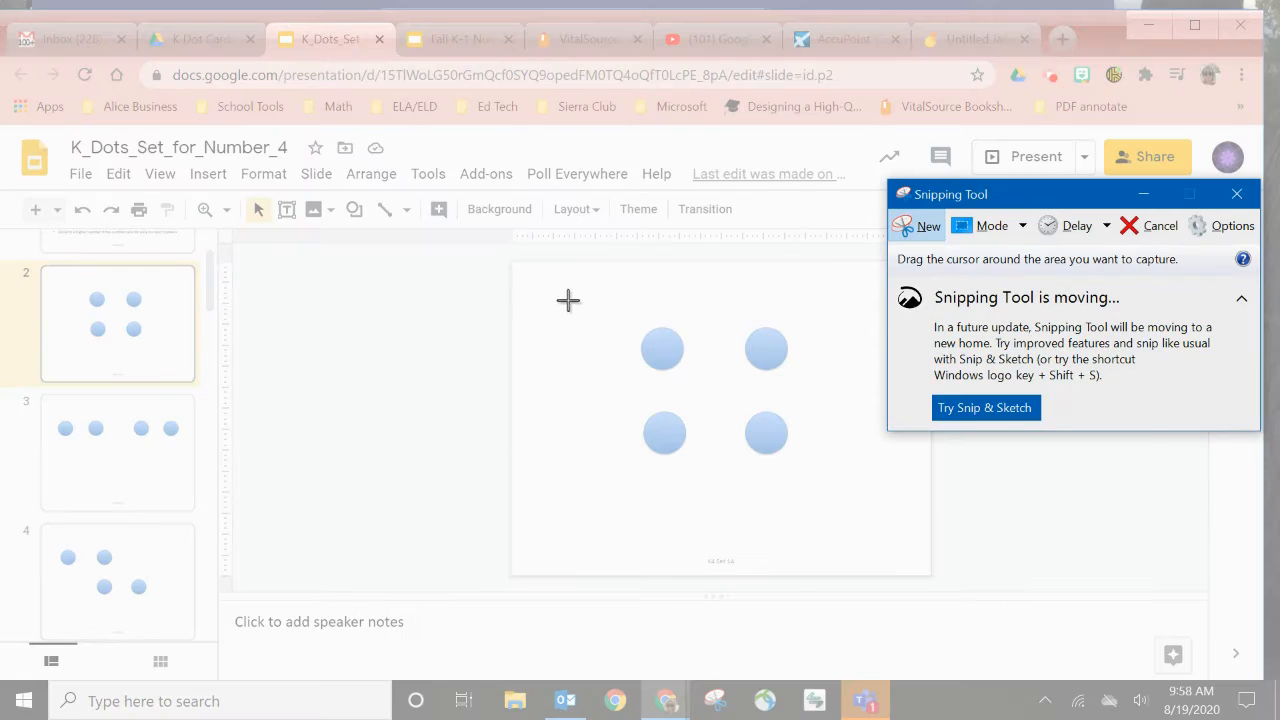
drag(572, 296, 845, 512)
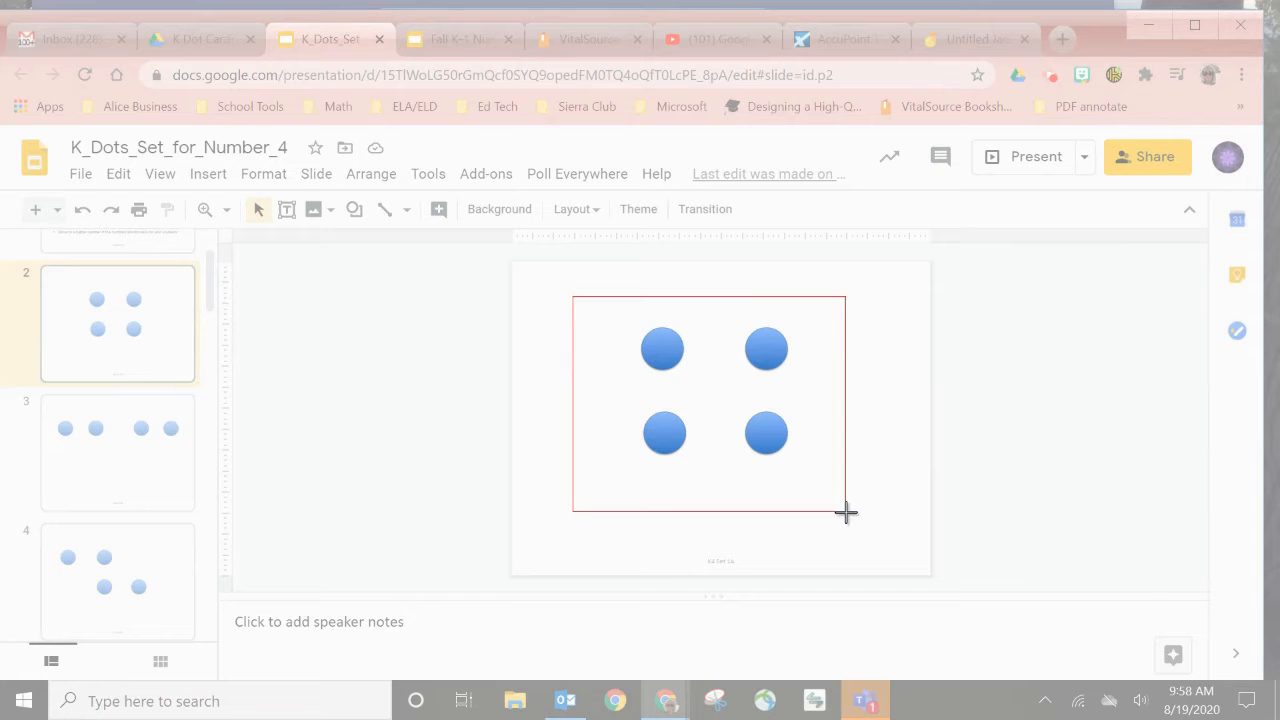
drag(845, 512, 855, 514)
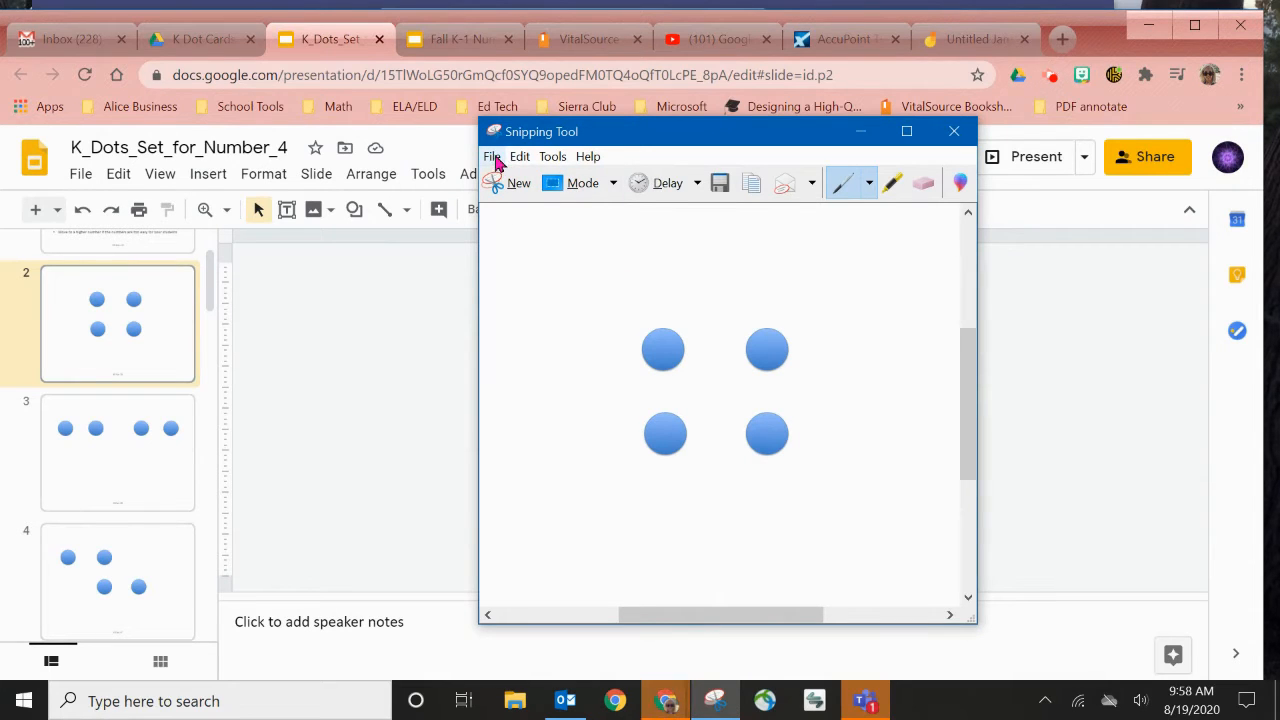
Save the snip as GIF file 4dots1 in the Downloads folder and close the Snipping Tool.
click(493, 158)
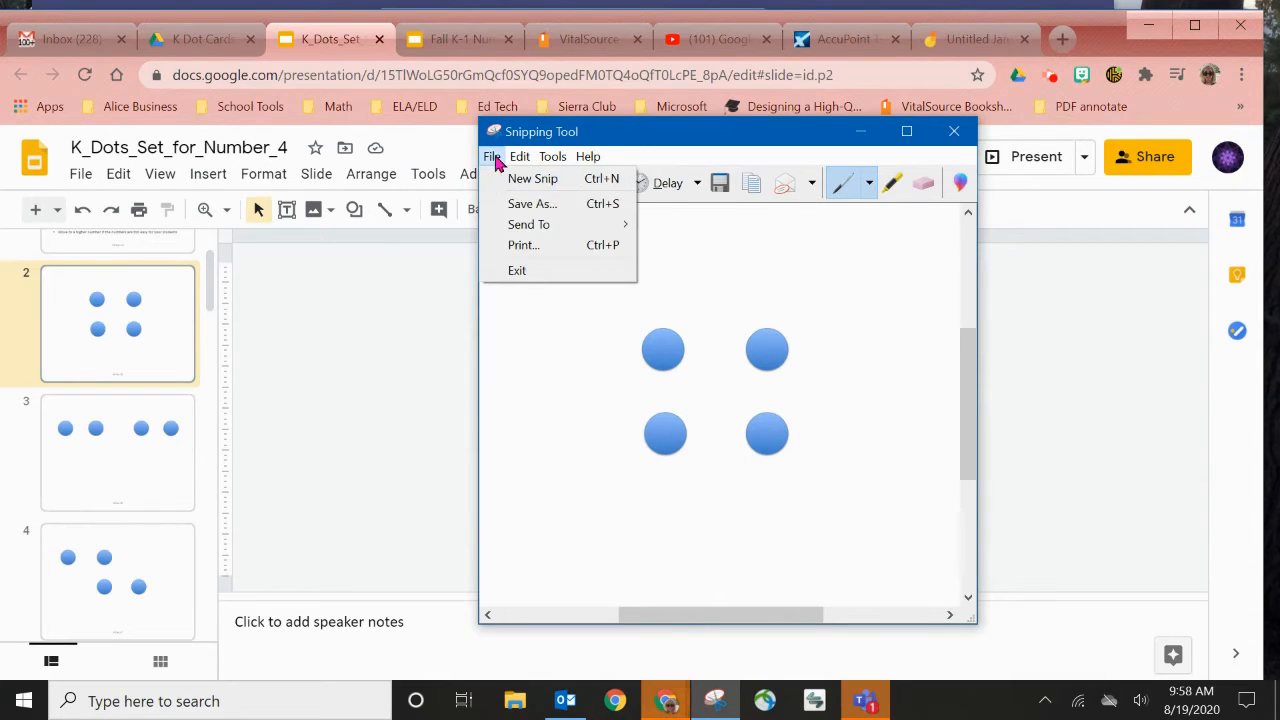
click(520, 205)
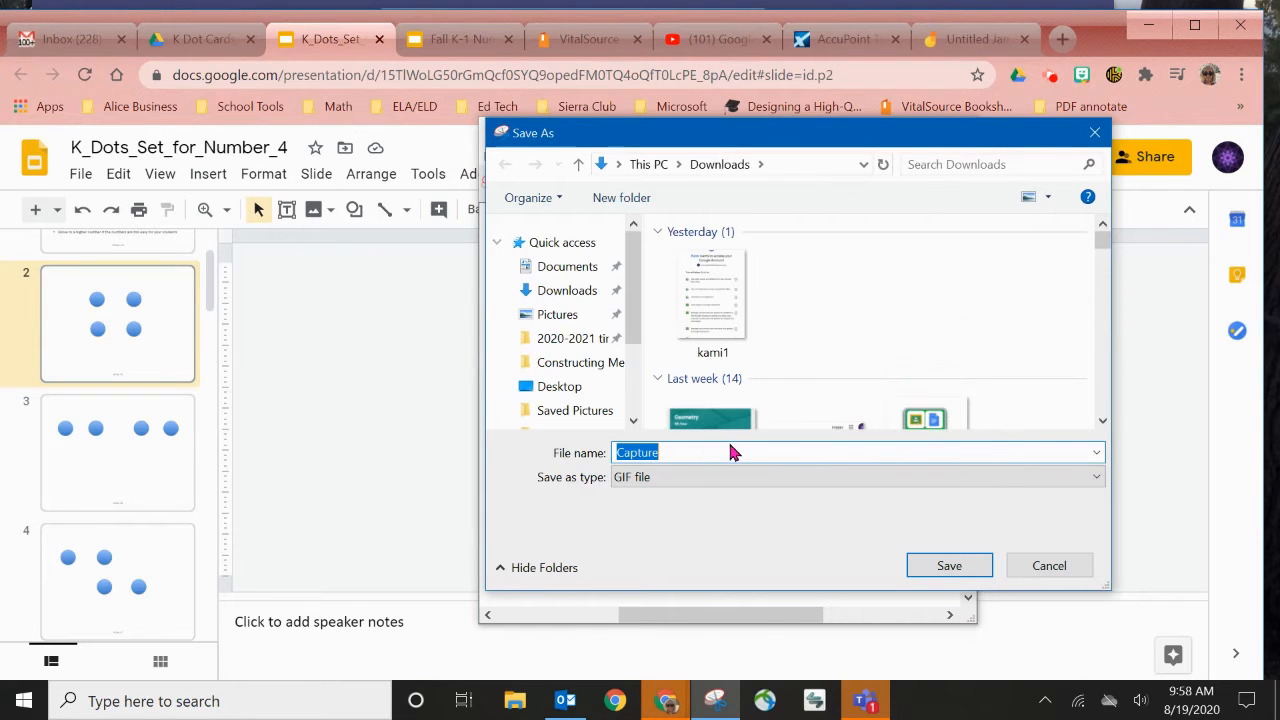
text(d)
key(BackSpace)
text(4dots1)
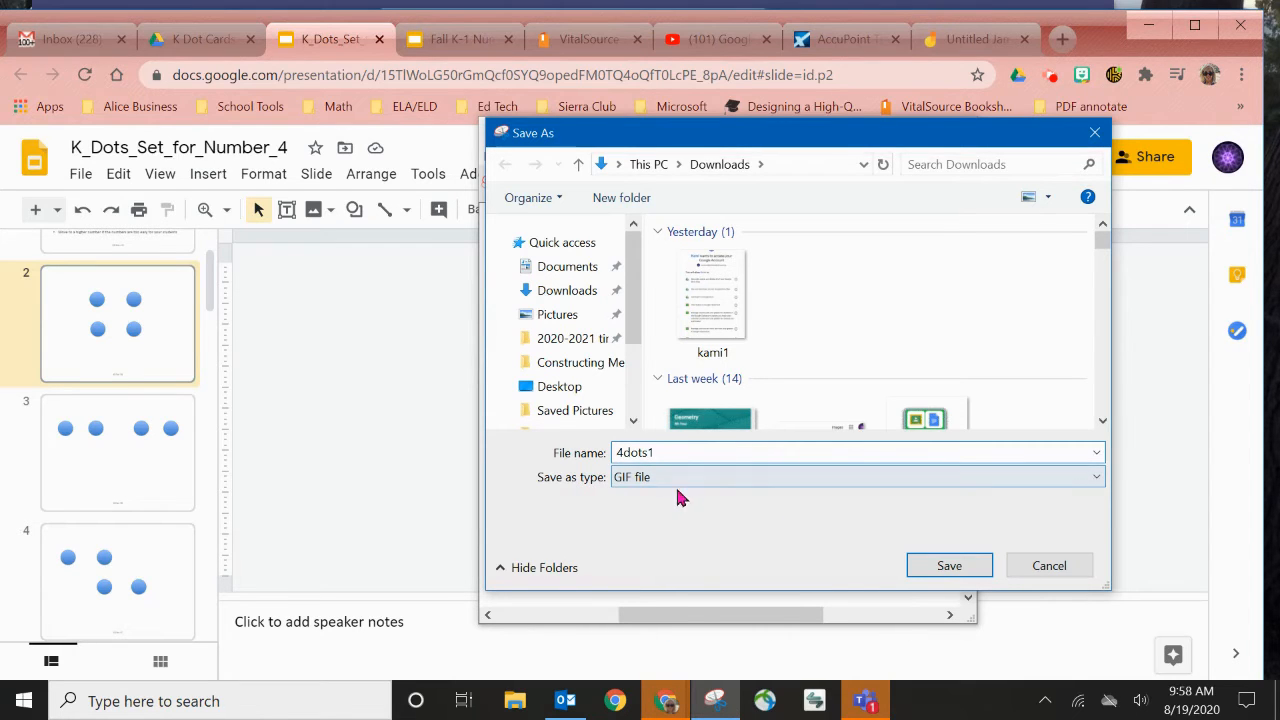
click(960, 567)
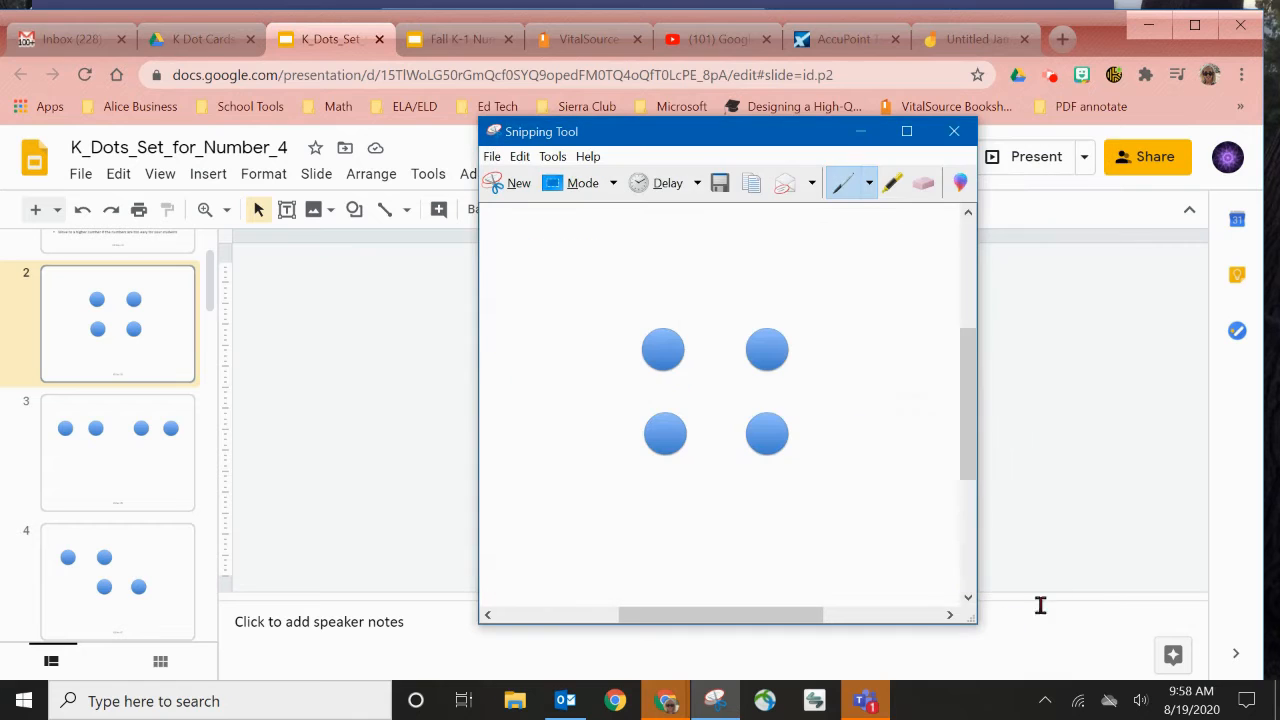
click(955, 133)
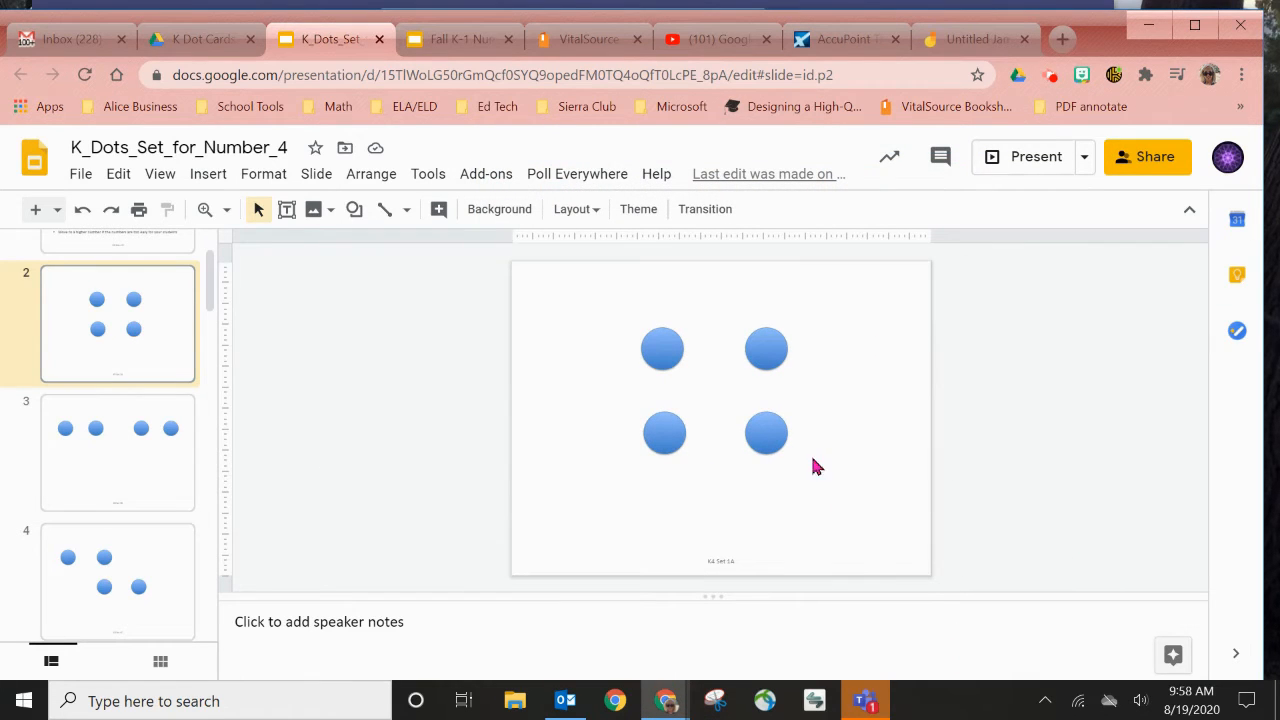
Capture a new rectangular snip around the row of four dots on slide 3 with the Snipping Tool.
click(118, 475)
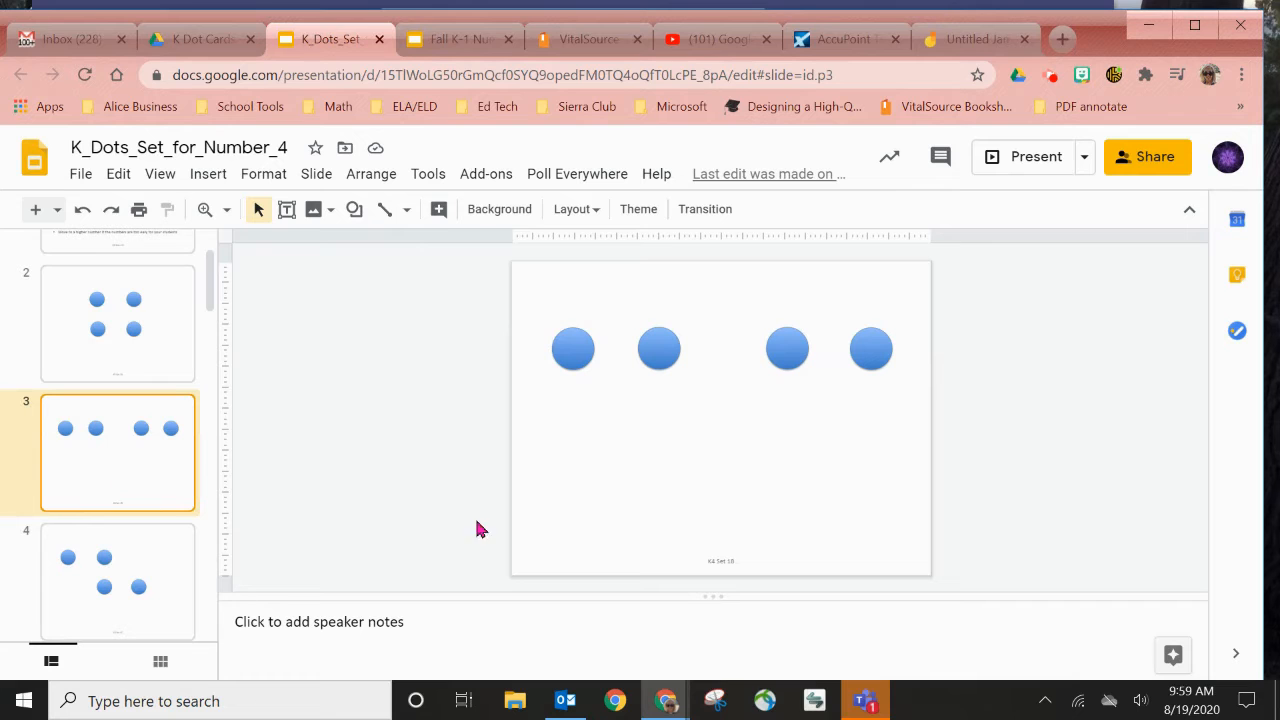
click(712, 702)
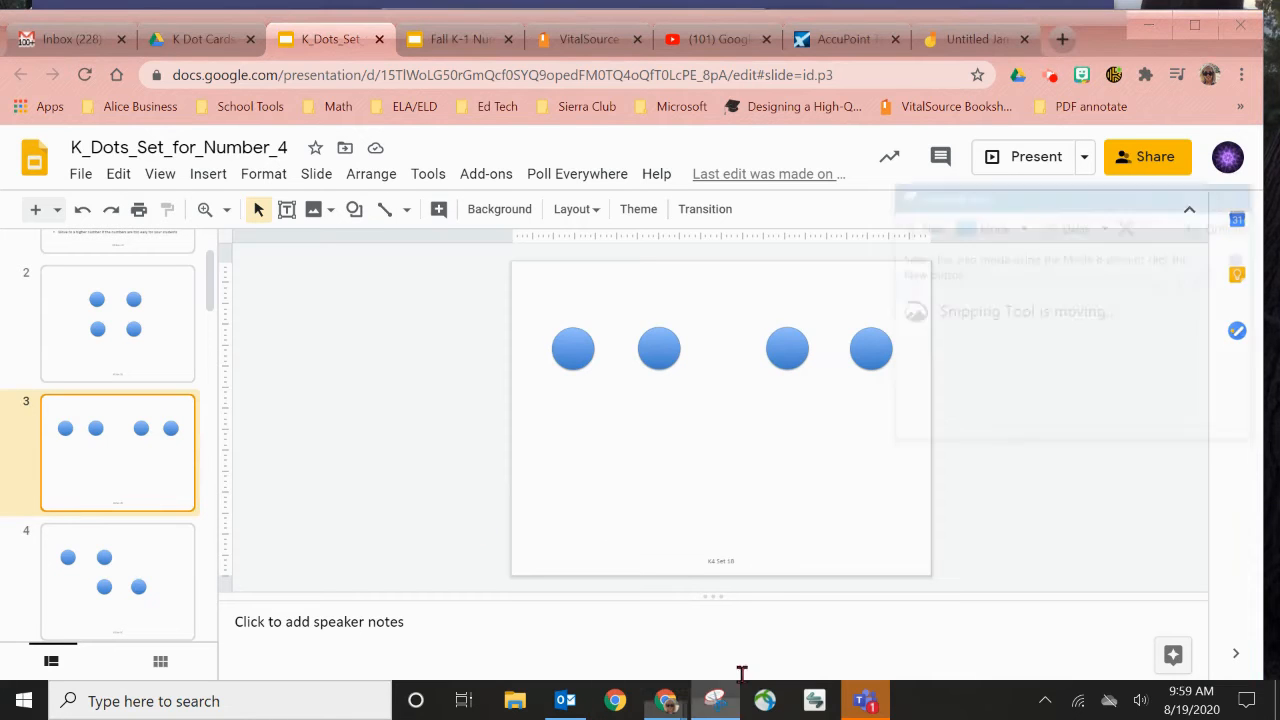
click(928, 228)
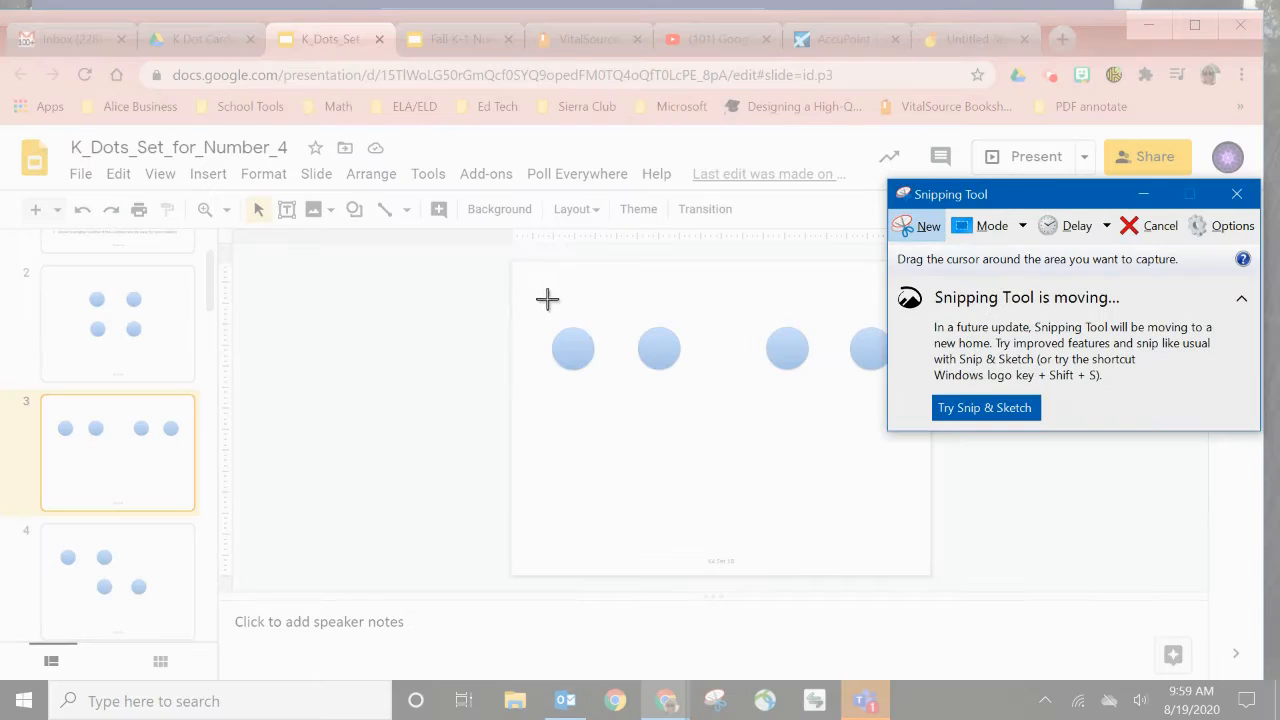
drag(535, 295, 916, 426)
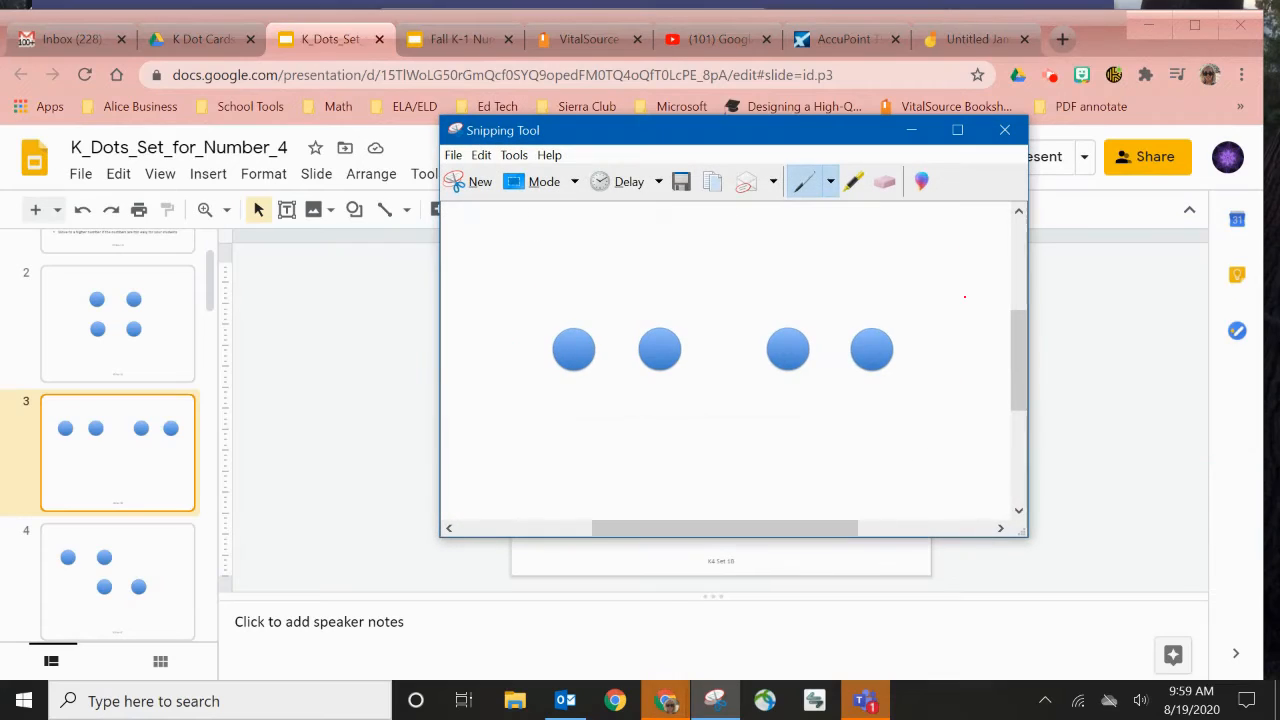
Save the slide 3 snip as GIF file 4dots2 in Downloads and close the Snipping Tool.
click(453, 157)
click(472, 201)
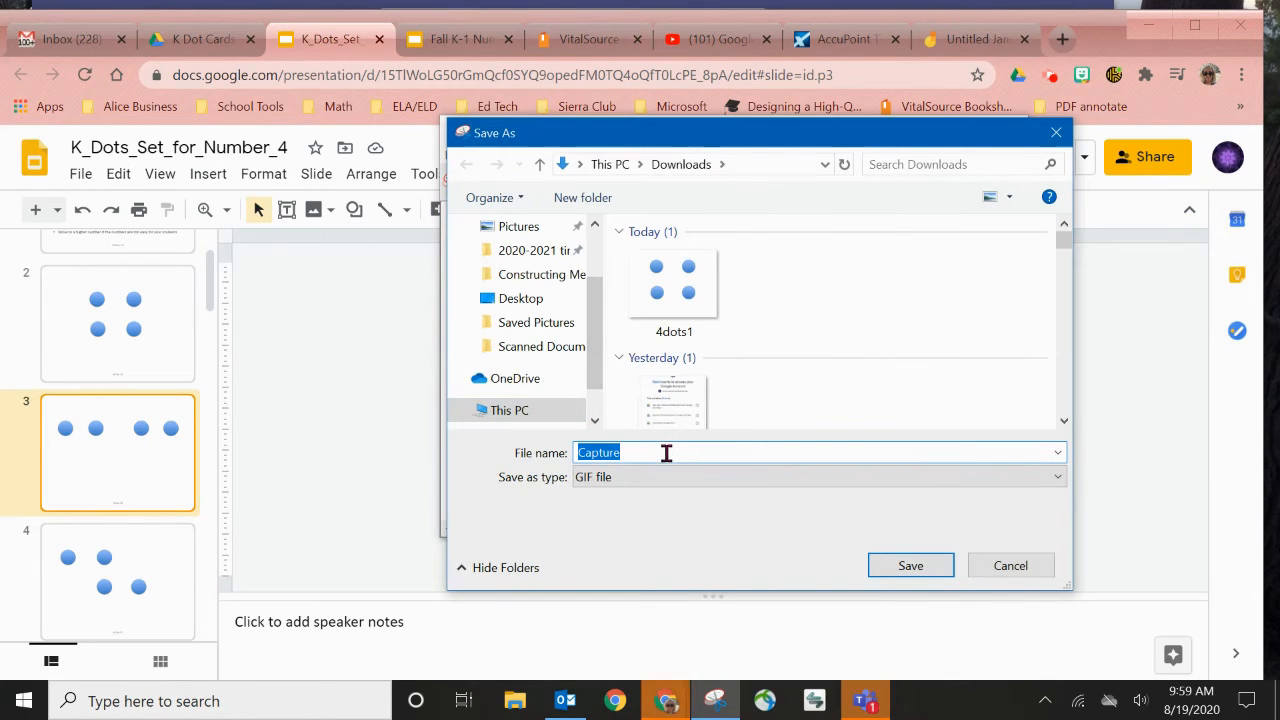
text(4dots)
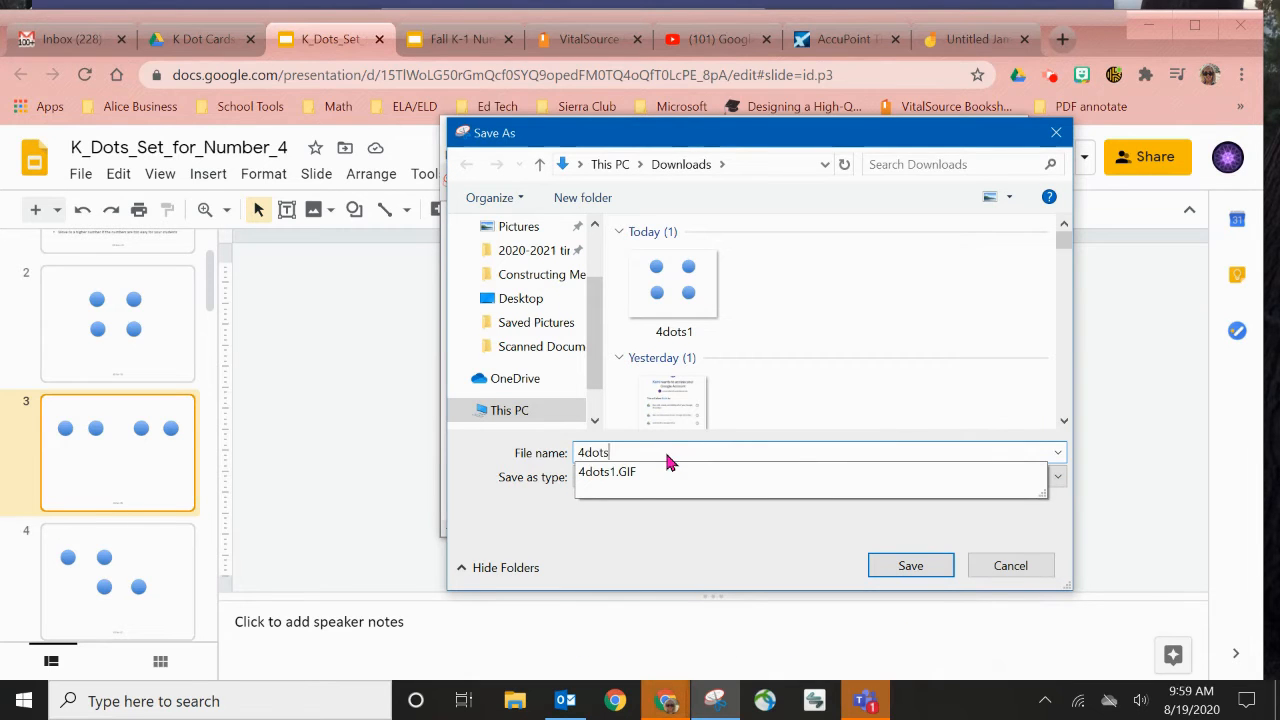
text(2)
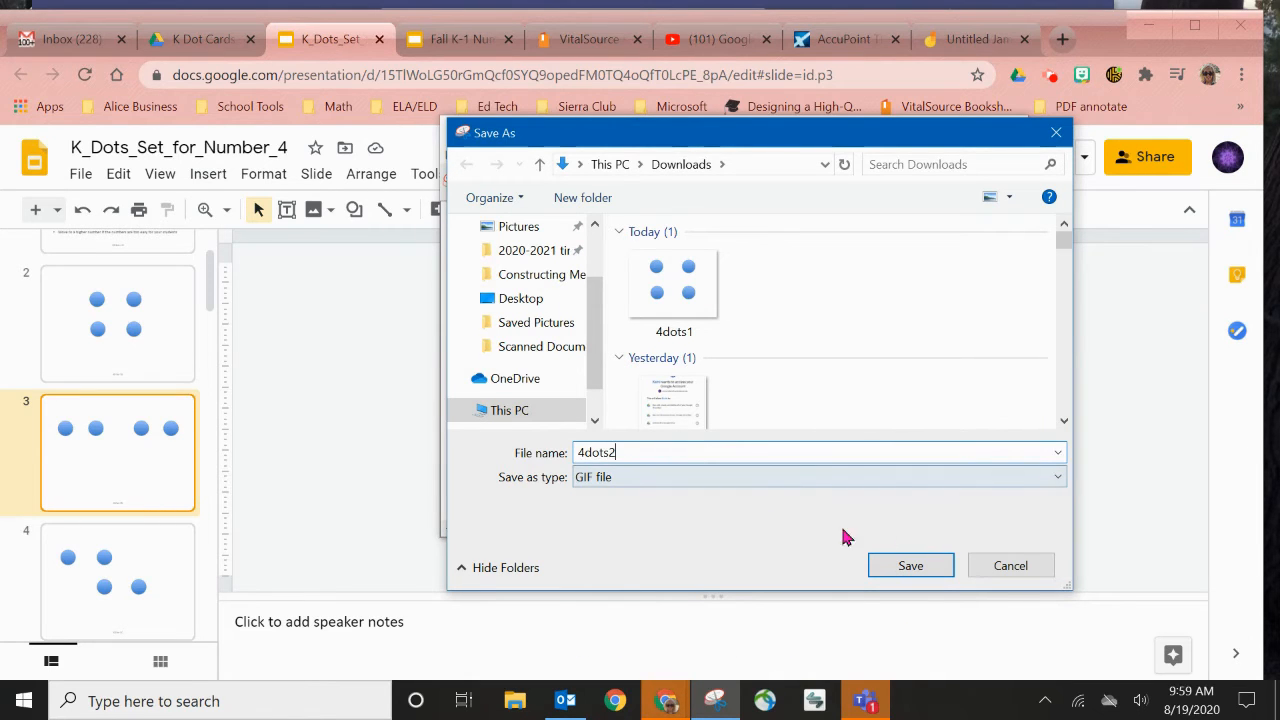
click(906, 569)
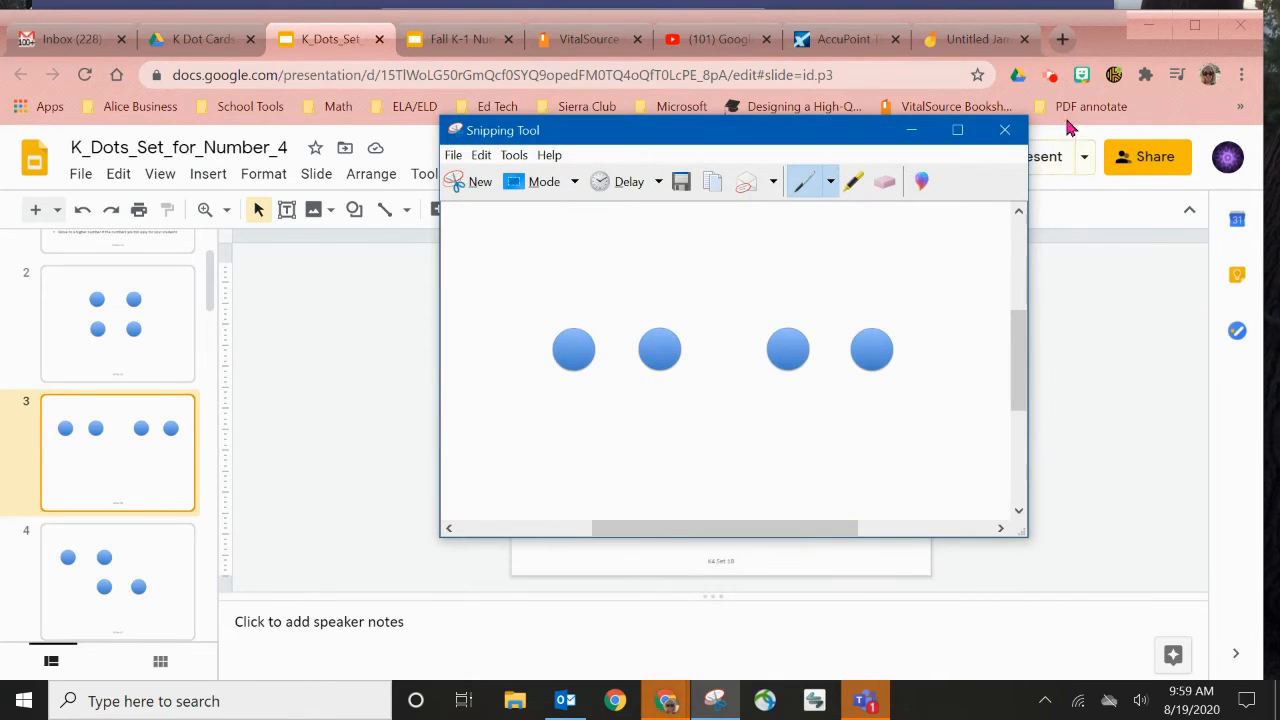
click(1005, 132)
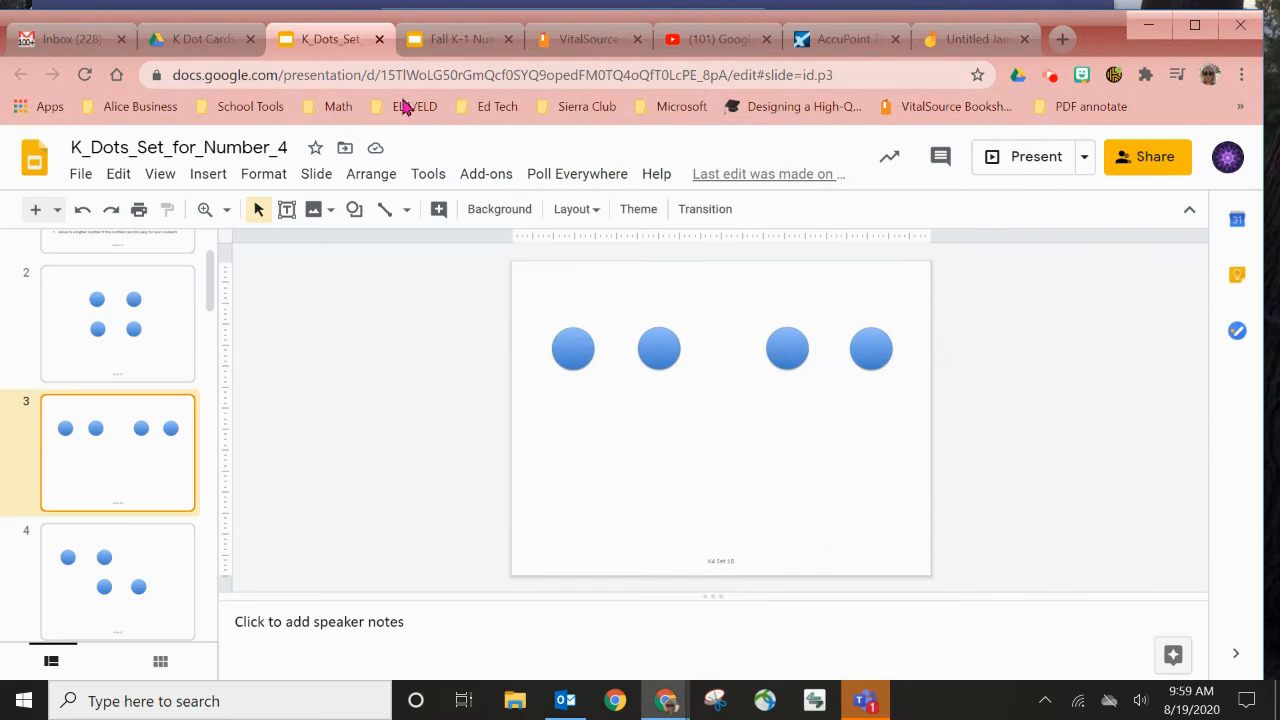
Switch to the Untitled Jam in Jamboard and insert the 4dots1 image from Downloads on the first frame.
click(965, 39)
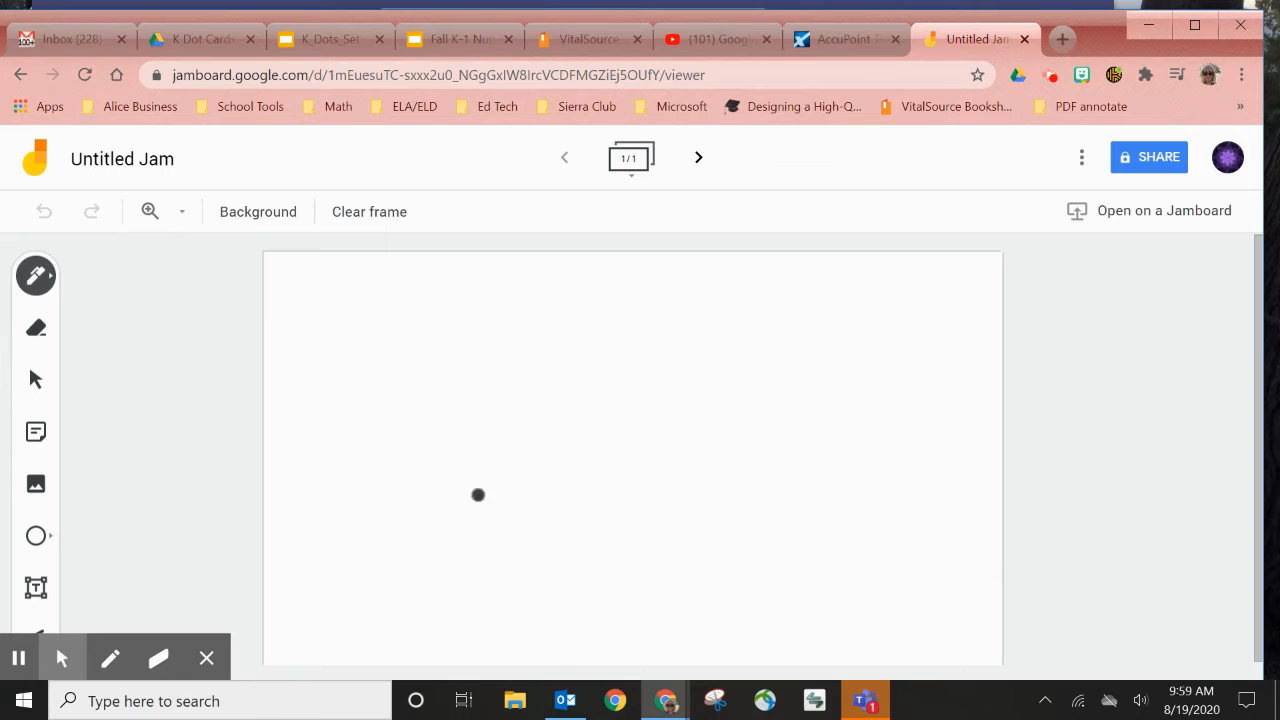
click(37, 492)
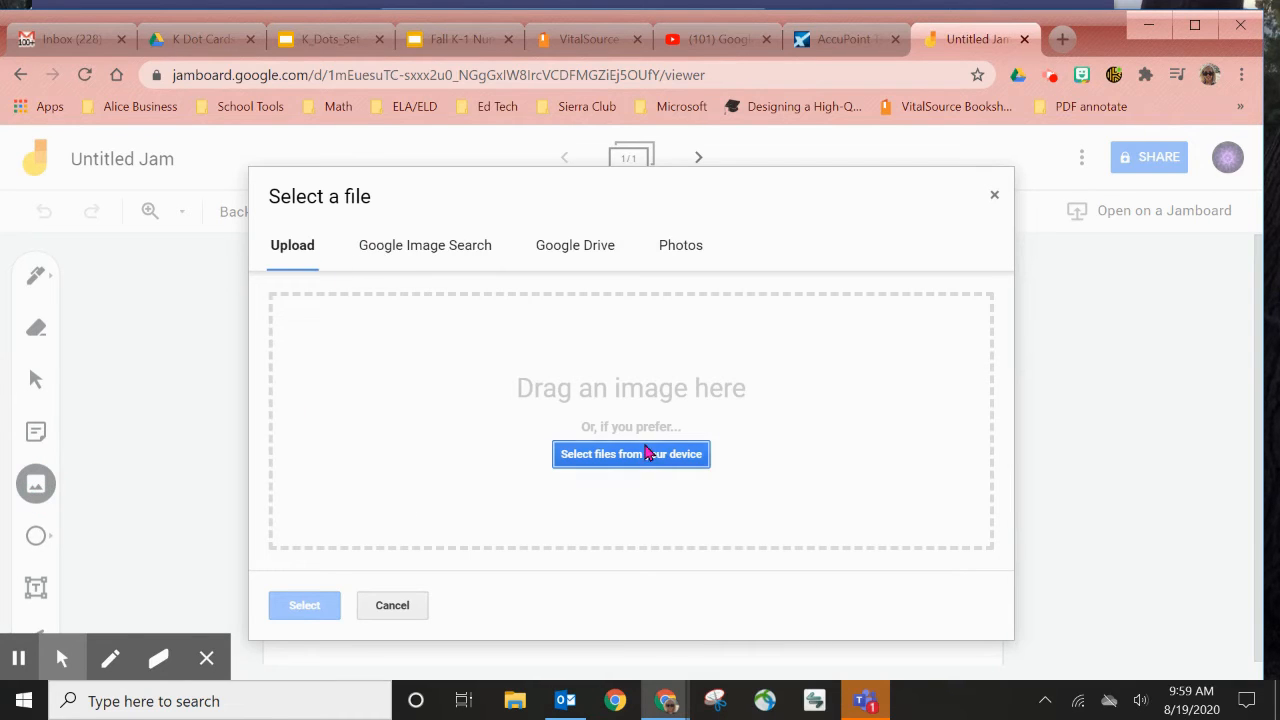
click(646, 456)
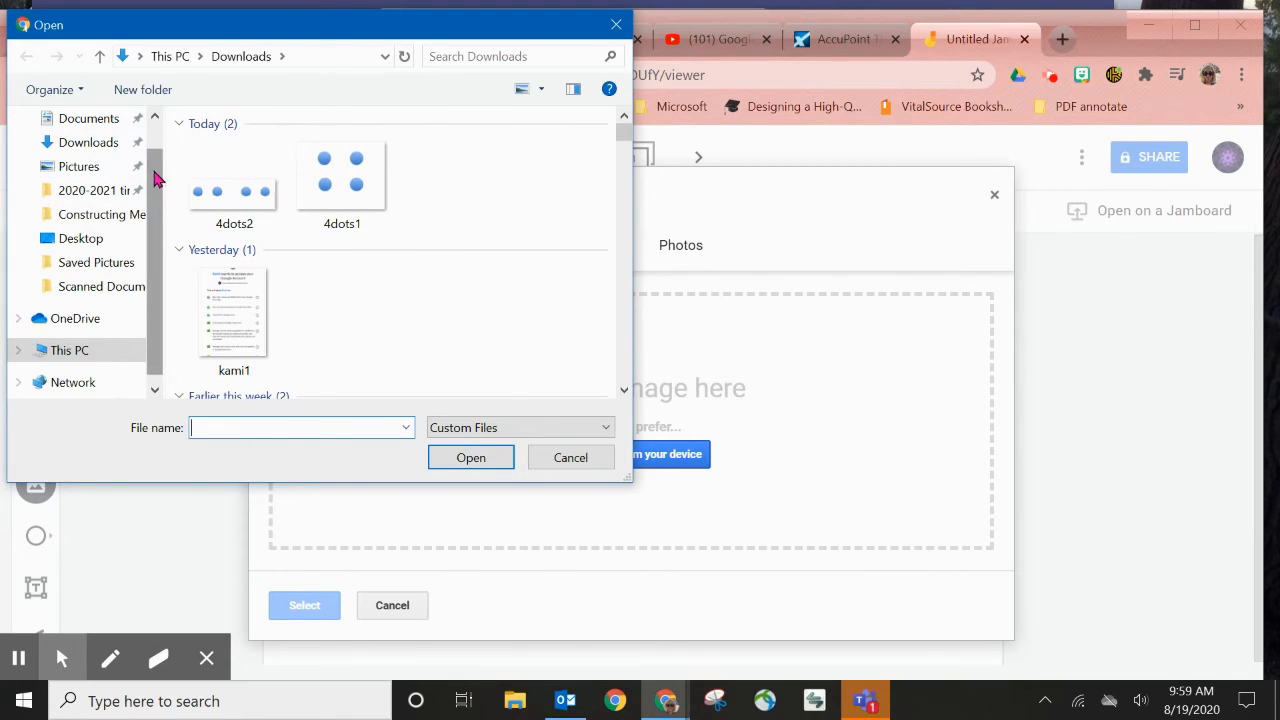
scroll(157, 177, up, 2)
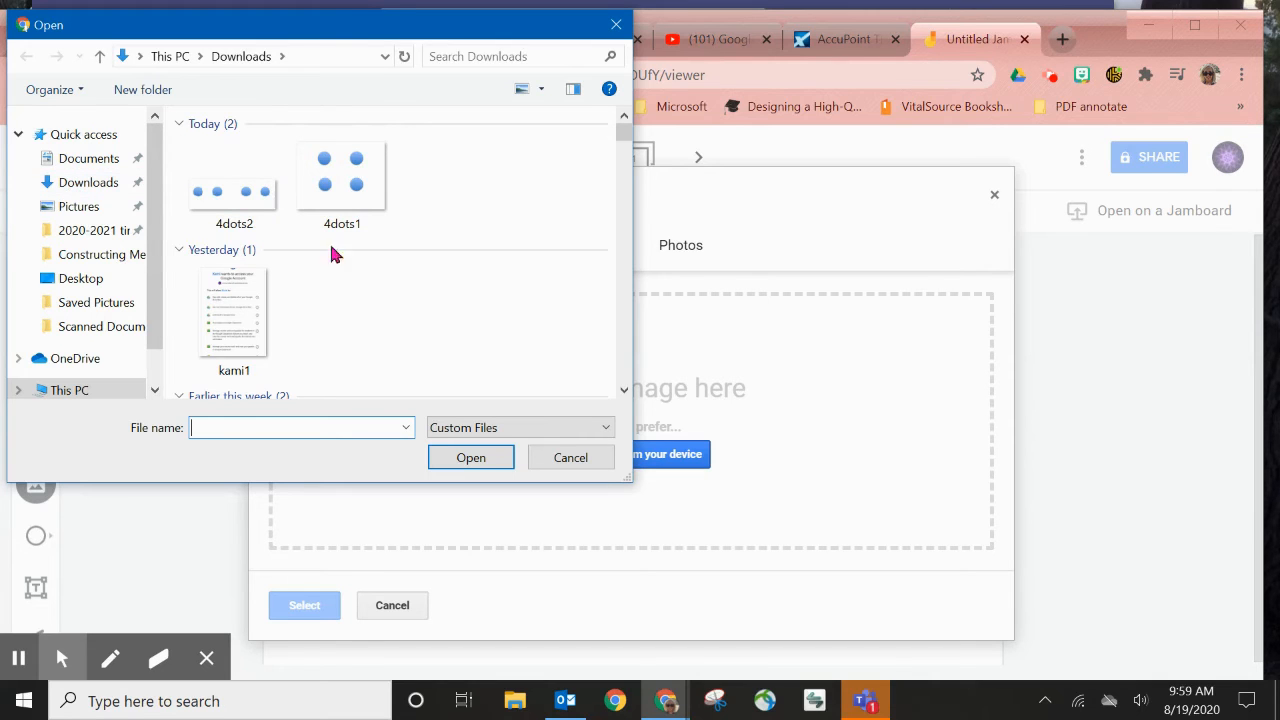
click(368, 205)
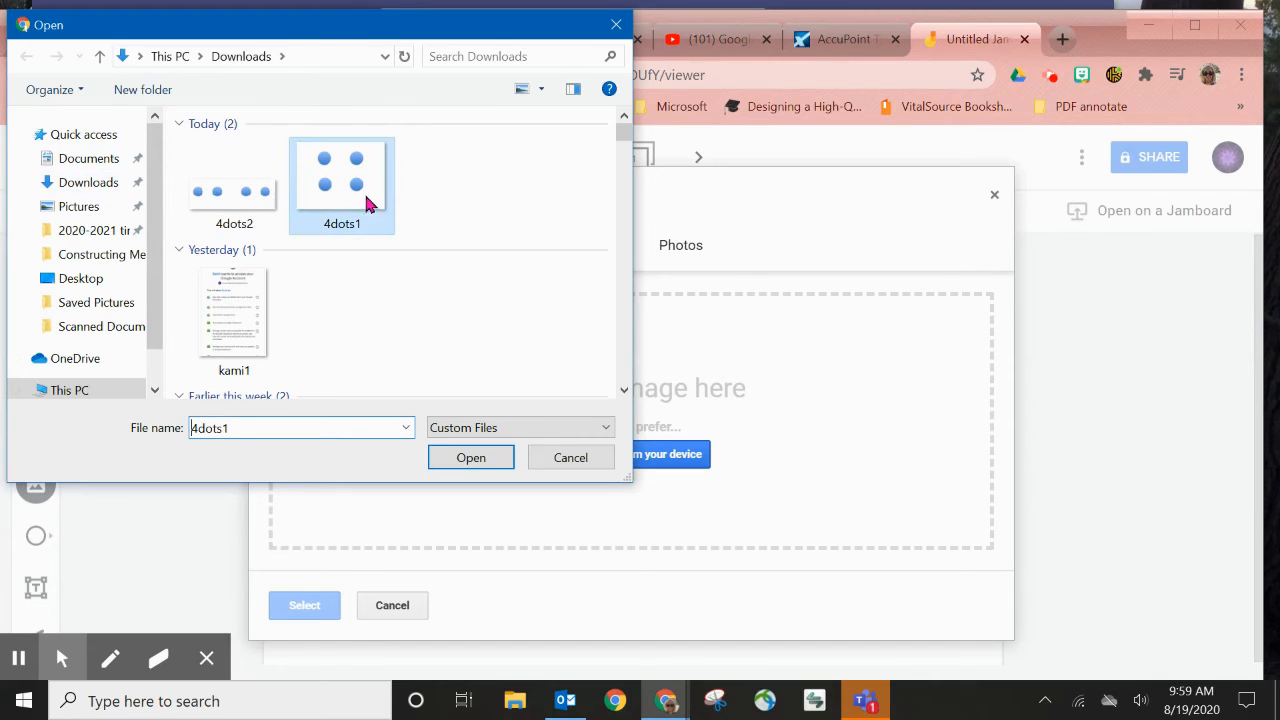
click(477, 458)
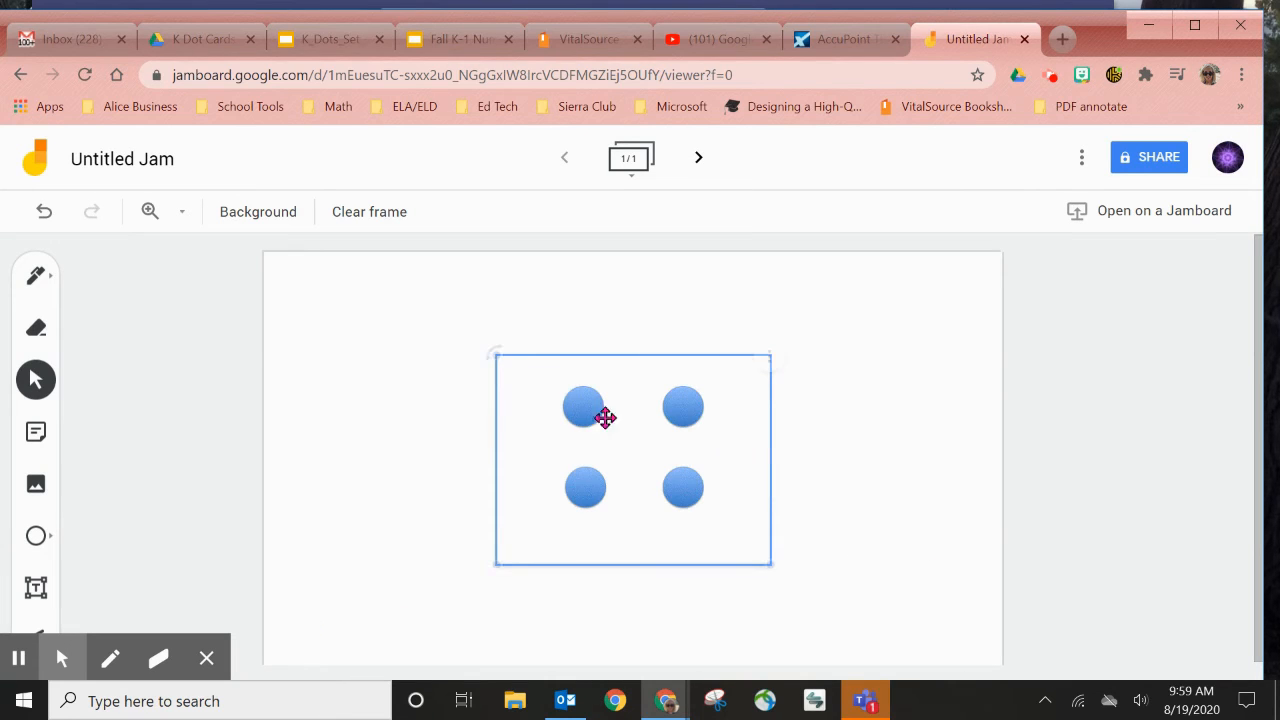
Enlarge the 4dots1 image to nearly fill the first frame and centre it horizontally.
drag(765, 563, 937, 686)
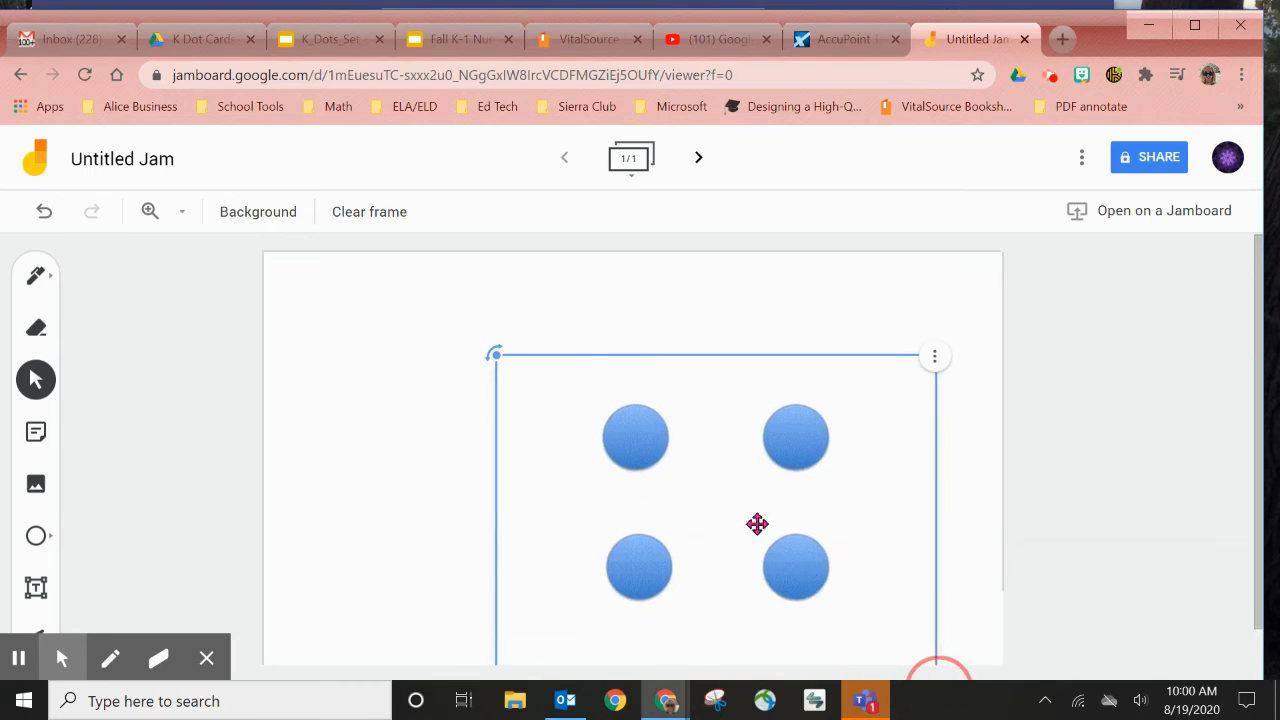
drag(731, 497, 520, 405)
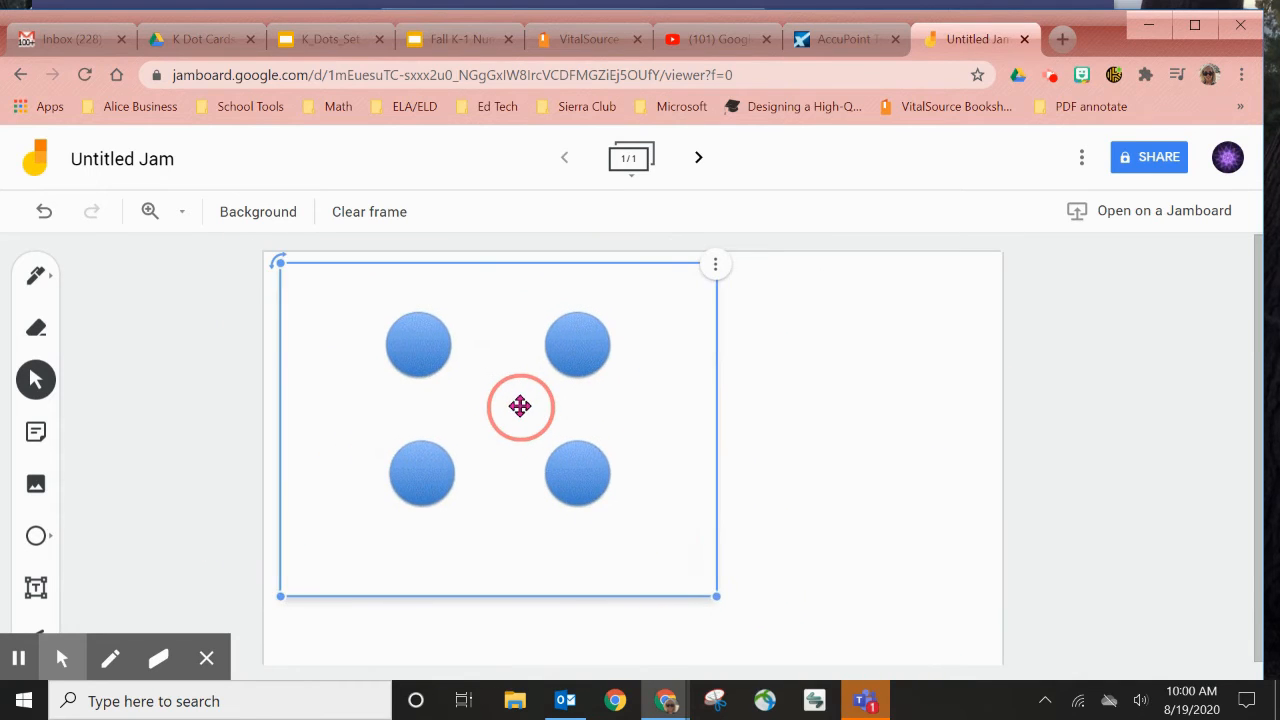
drag(719, 598, 846, 657)
drag(560, 455, 631, 460)
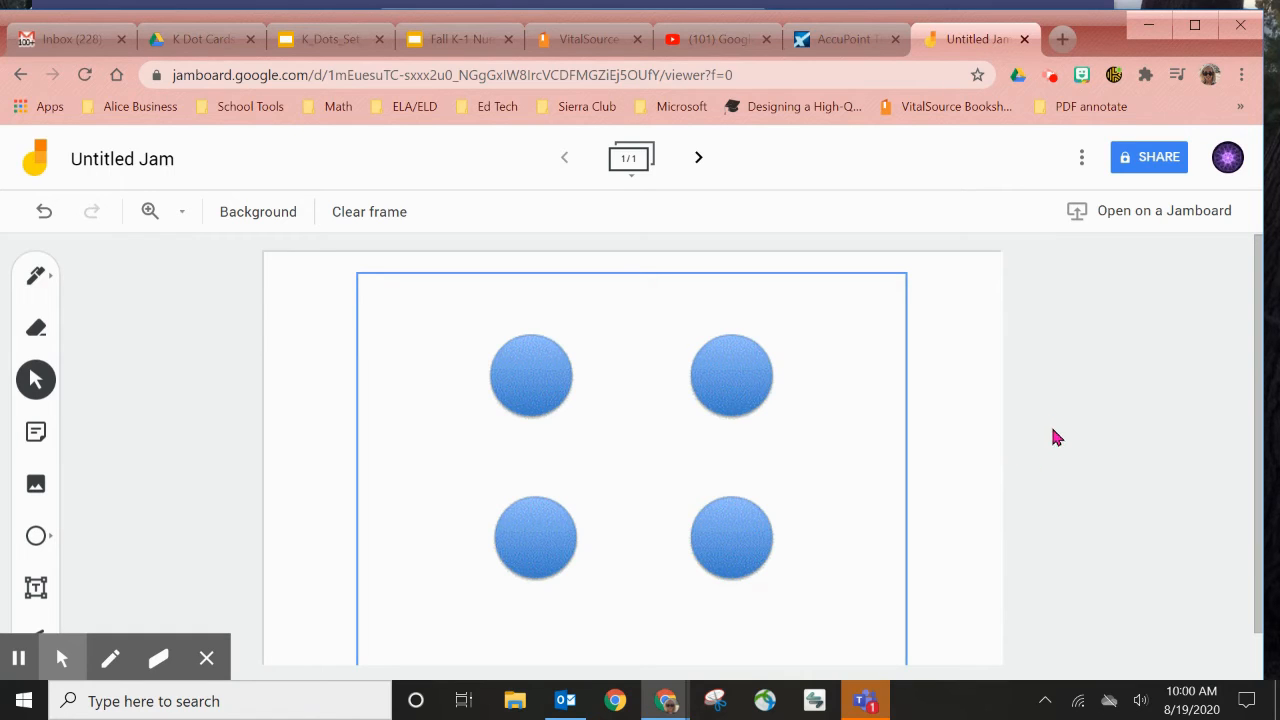
Add two new frames to the jam and insert the 4dots2 image from Downloads on the third frame.
click(698, 157)
click(698, 157)
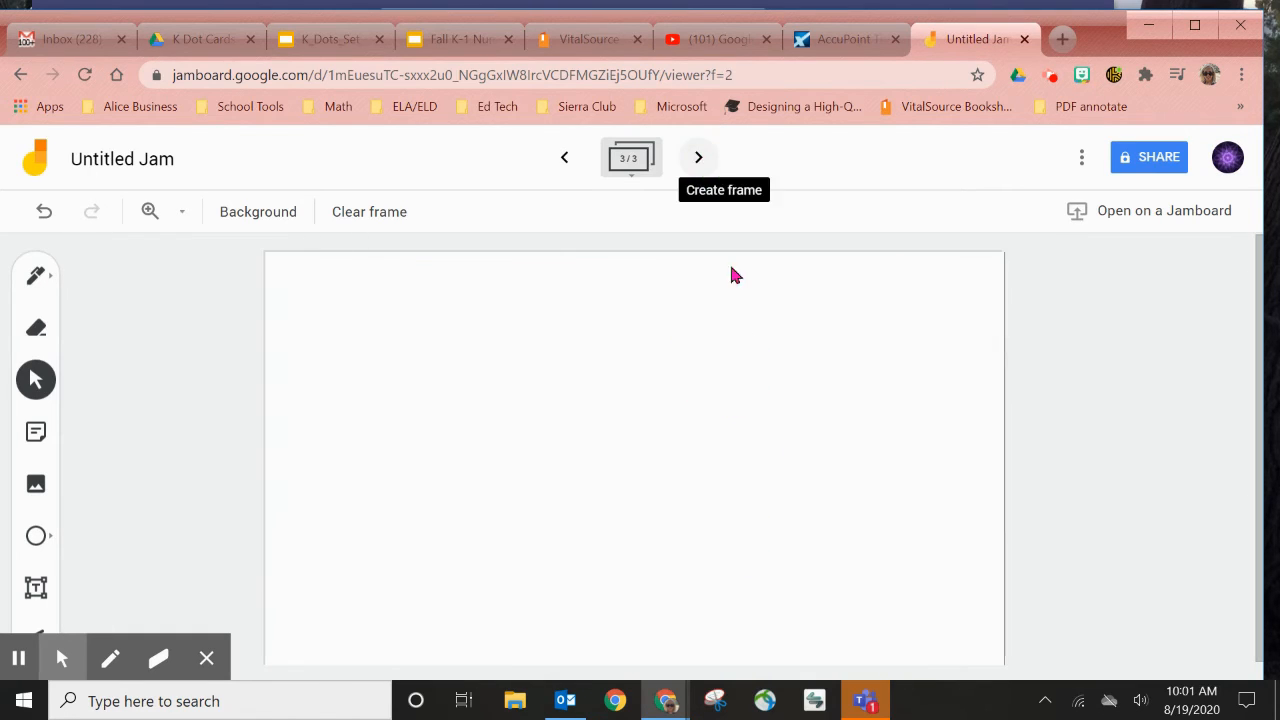
click(36, 486)
click(657, 472)
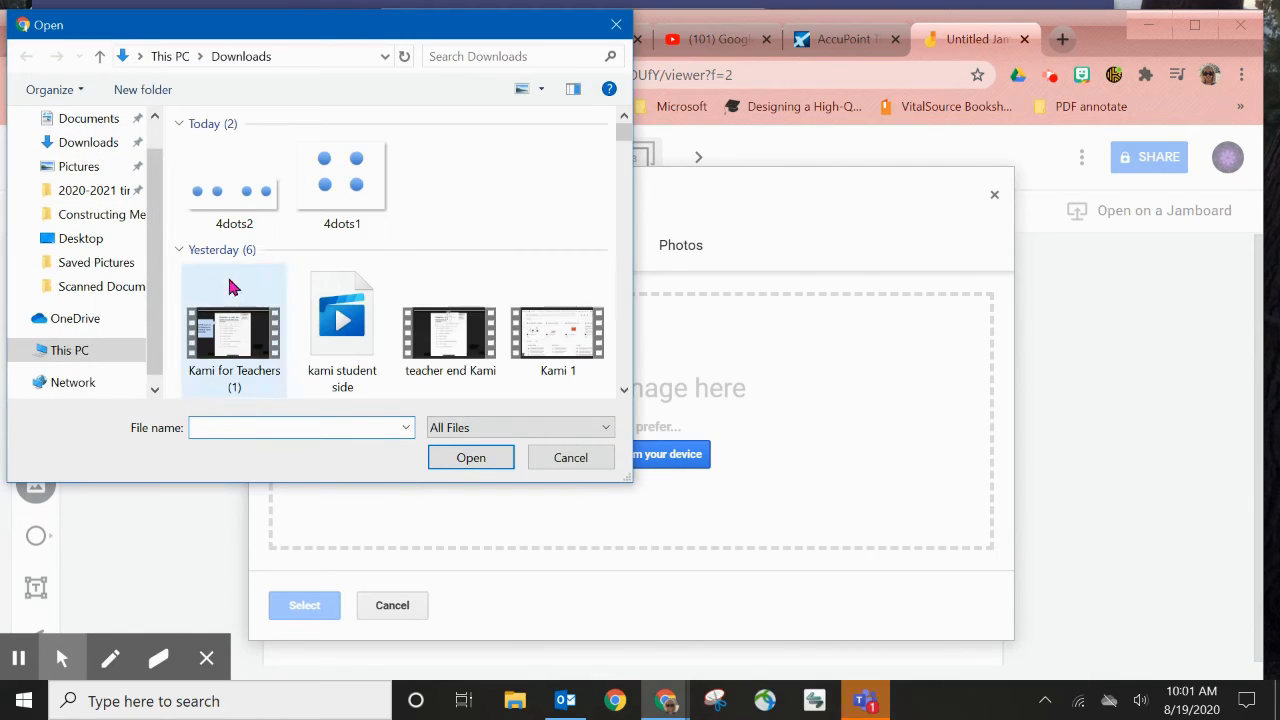
click(222, 206)
click(468, 460)
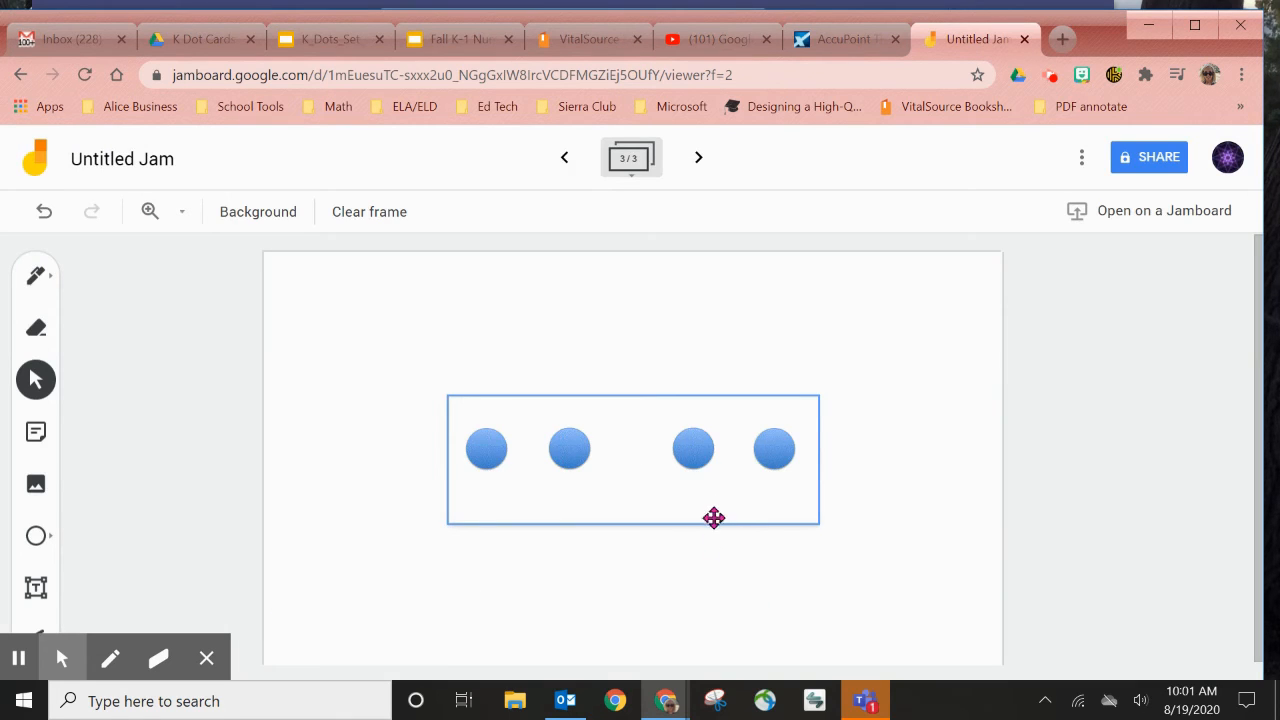
Enlarge the 4dots2 image to span most of the third frame's width, centre it and deselect it.
drag(822, 526, 1032, 614)
drag(766, 544, 701, 535)
click(1105, 402)
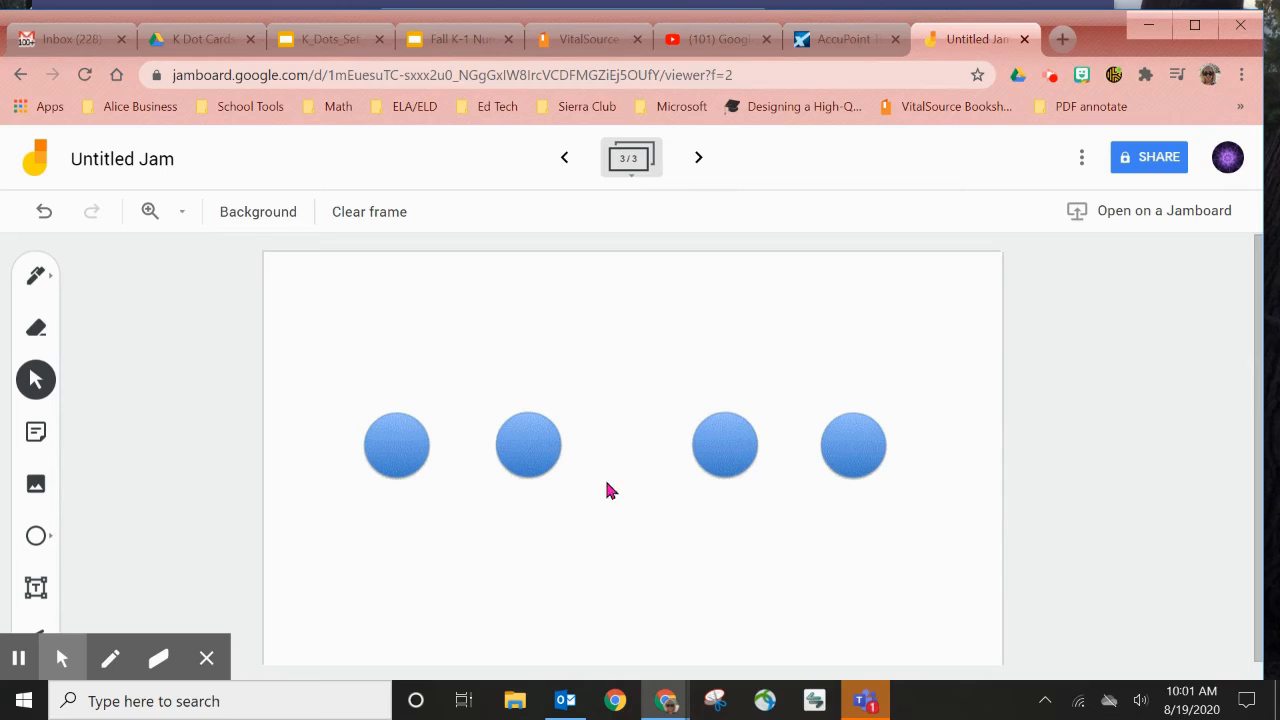
Return to the first frame and draw a red pen loop around each vertical pair of dots.
click(563, 160)
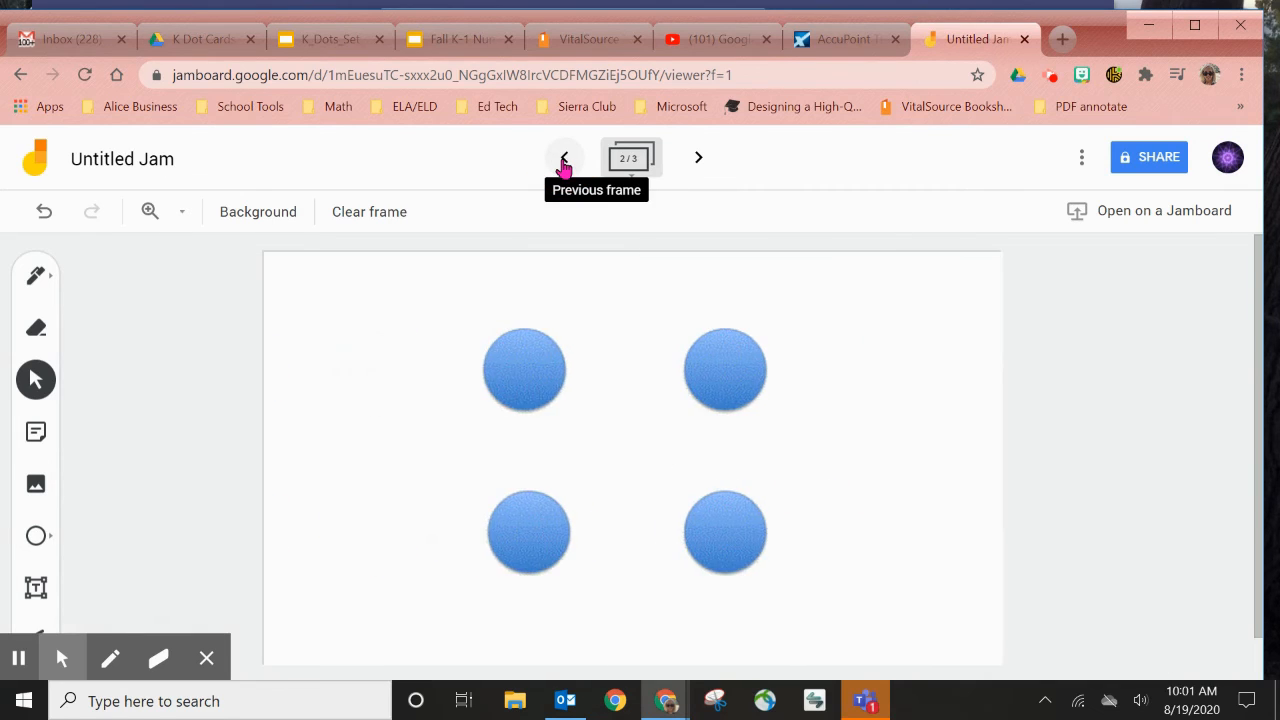
click(564, 164)
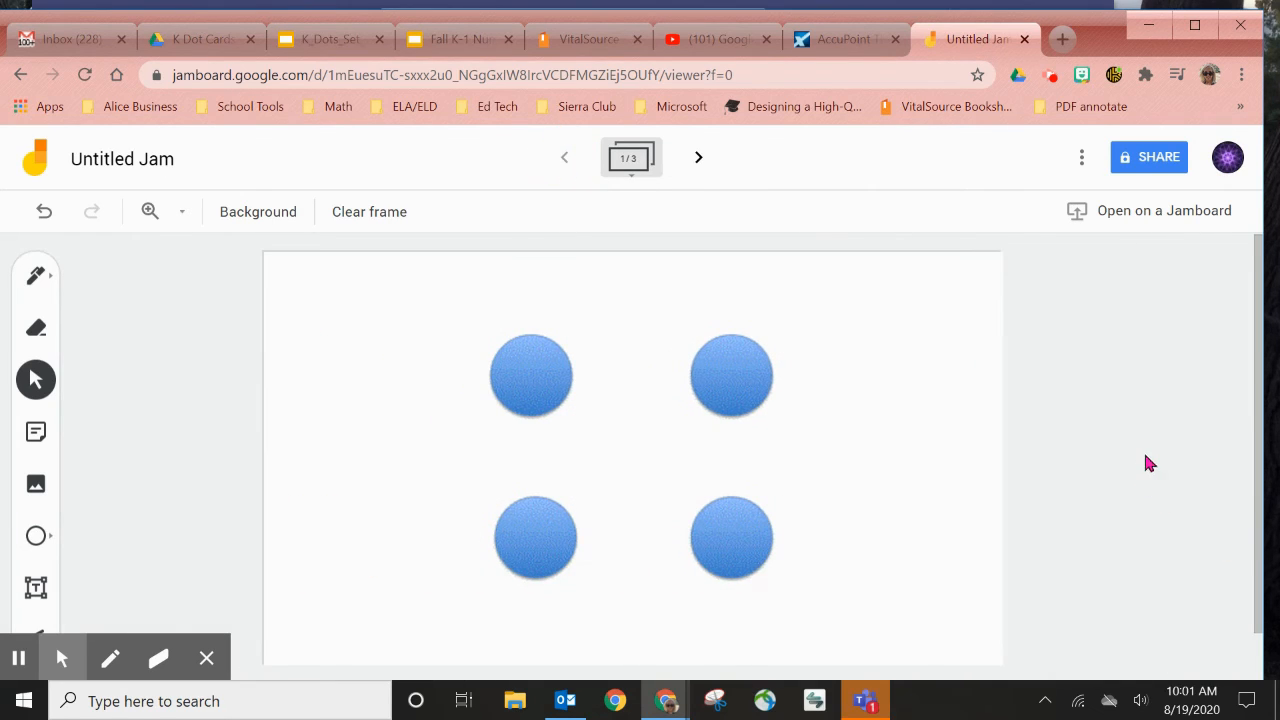
scroll(1148, 464, down, 1)
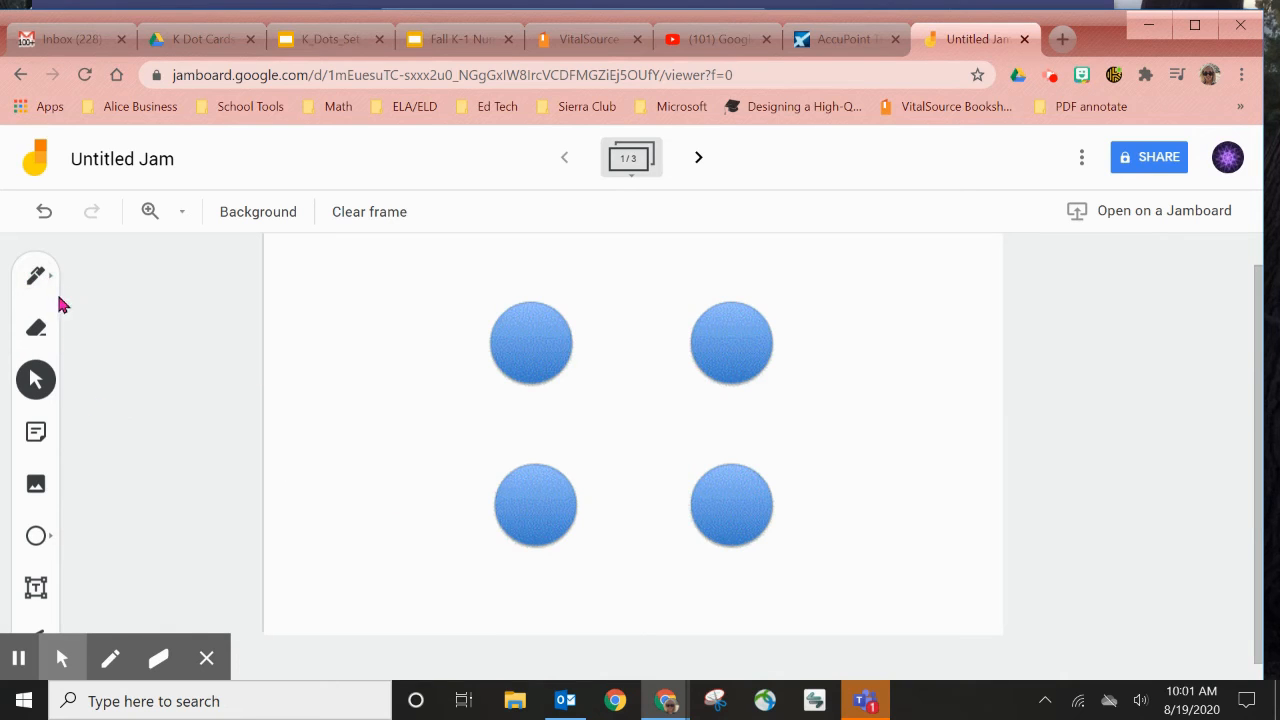
click(205, 652)
click(48, 278)
click(48, 278)
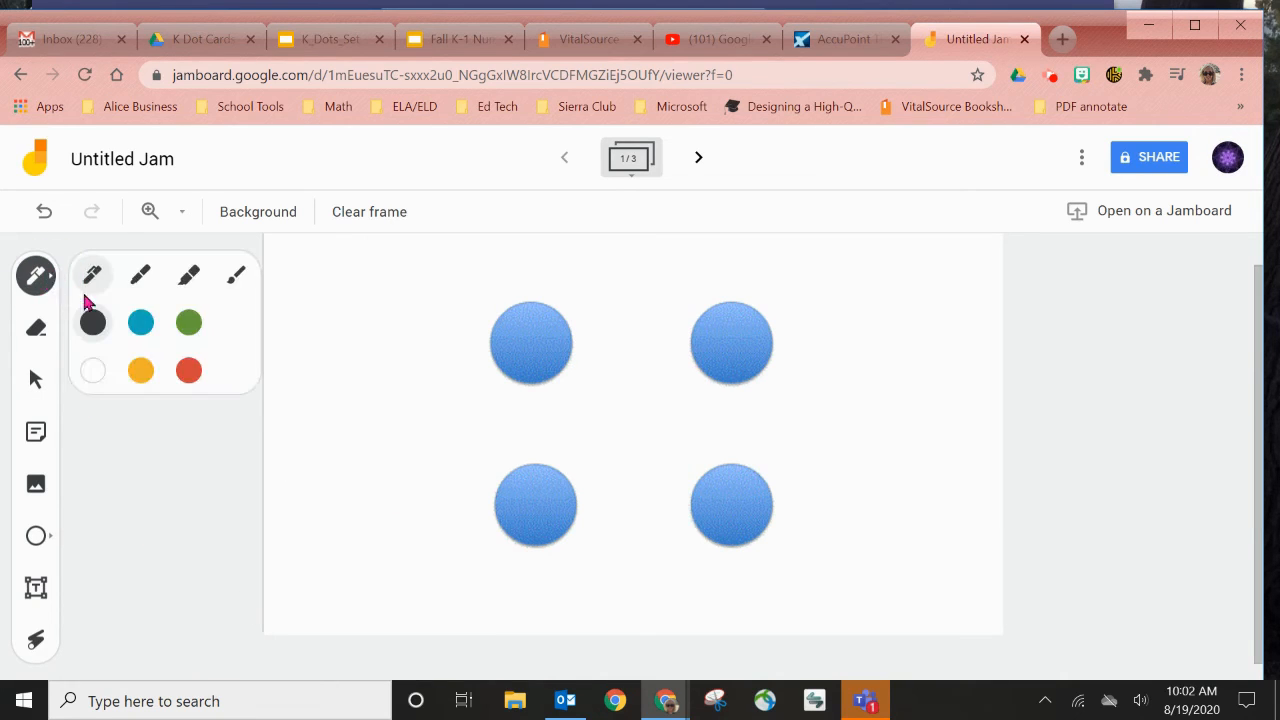
click(189, 373)
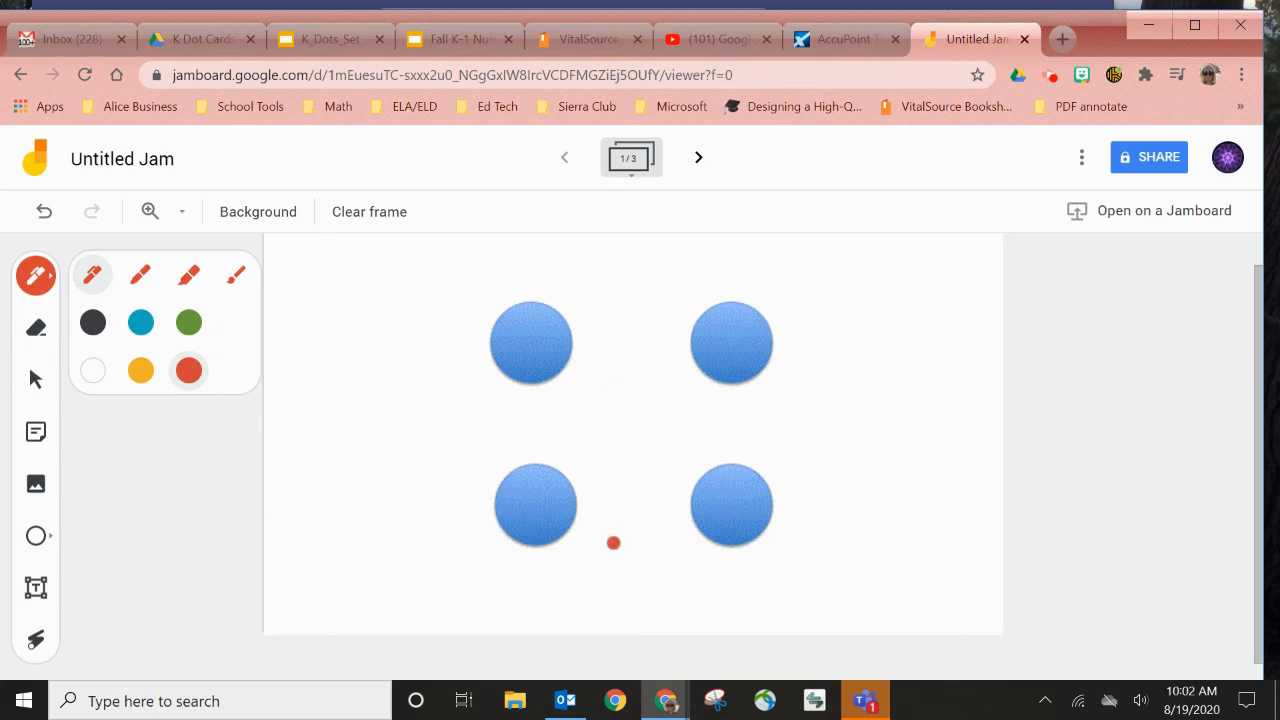
mouse_move(581, 280)
mouse_down()
mouse_move(551, 266)
mouse_move(469, 303)
mouse_move(456, 411)
mouse_move(506, 551)
mouse_move(617, 463)
mouse_move(595, 297)
mouse_up()
mouse_move(745, 276)
mouse_down()
mouse_move(669, 309)
mouse_move(657, 557)
mouse_move(816, 359)
mouse_move(736, 268)
mouse_up()
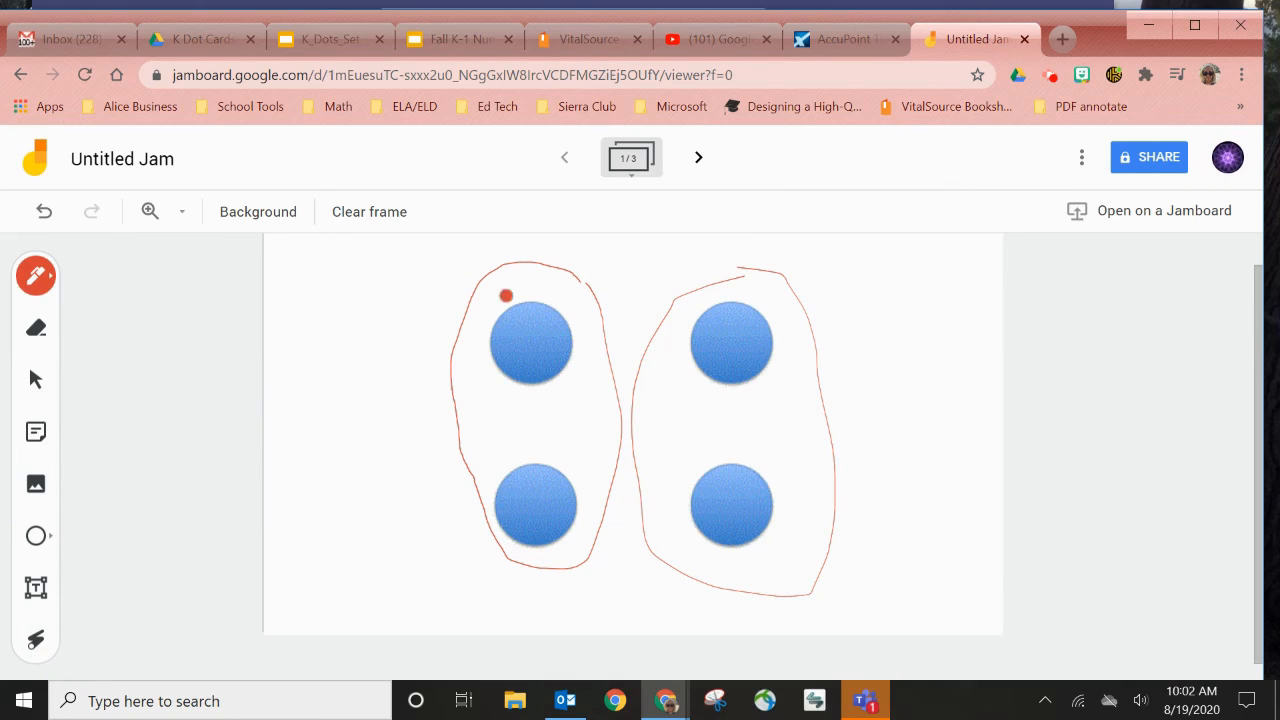
Go to the second frame and trace temporary loops around groups of dots with the laser tool.
click(700, 160)
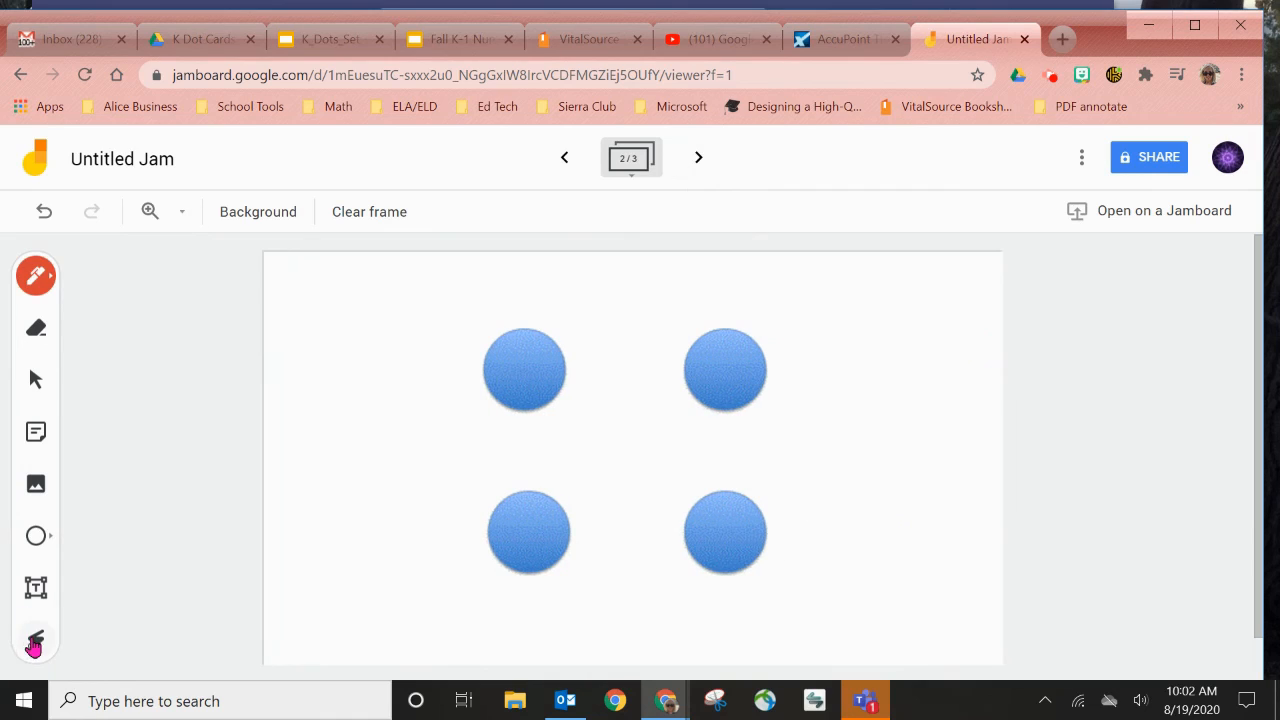
click(36, 640)
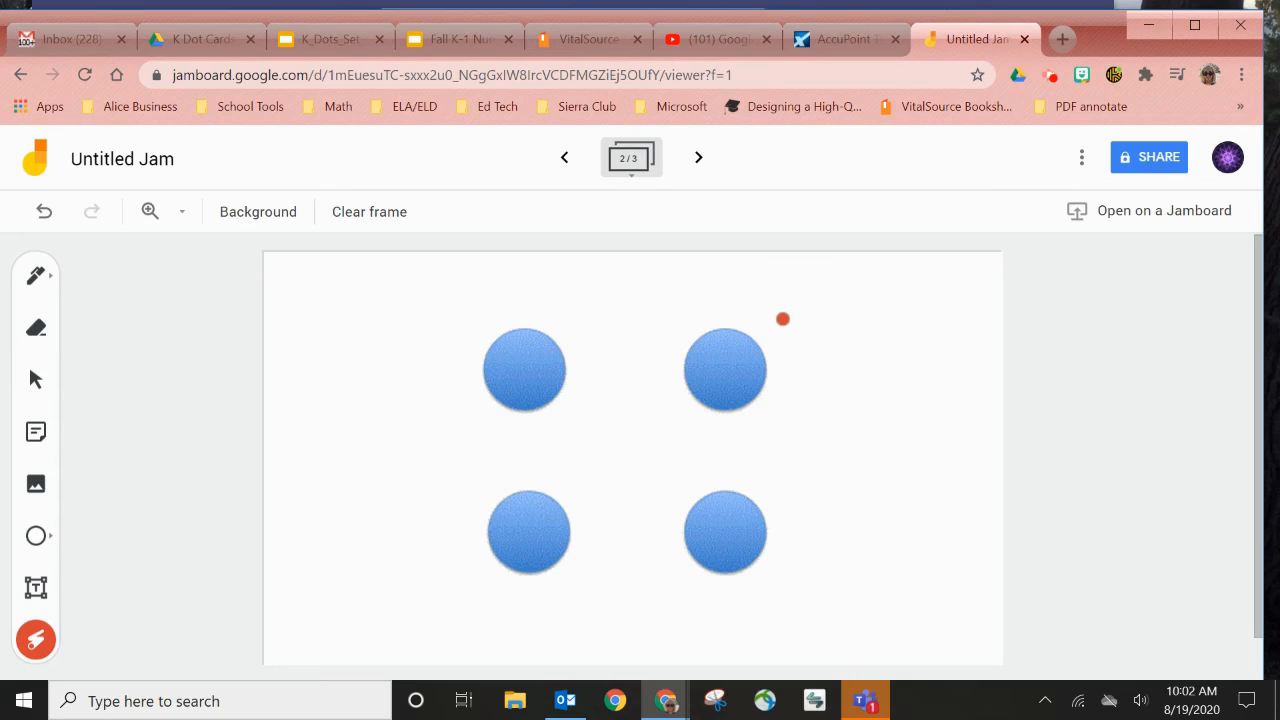
mouse_move(775, 300)
mouse_down()
mouse_move(606, 291)
mouse_move(491, 343)
mouse_move(823, 429)
mouse_move(723, 276)
mouse_up()
mouse_move(509, 261)
mouse_down()
mouse_move(720, 420)
mouse_move(660, 283)
mouse_move(714, 480)
mouse_move(440, 532)
mouse_move(808, 514)
mouse_move(483, 540)
mouse_move(860, 546)
mouse_up()
mouse_move(723, 303)
mouse_down()
mouse_move(663, 403)
mouse_move(751, 586)
mouse_move(743, 274)
mouse_move(670, 413)
mouse_up()
mouse_move(469, 320)
mouse_down()
mouse_move(451, 386)
mouse_move(583, 603)
mouse_move(508, 317)
mouse_up()
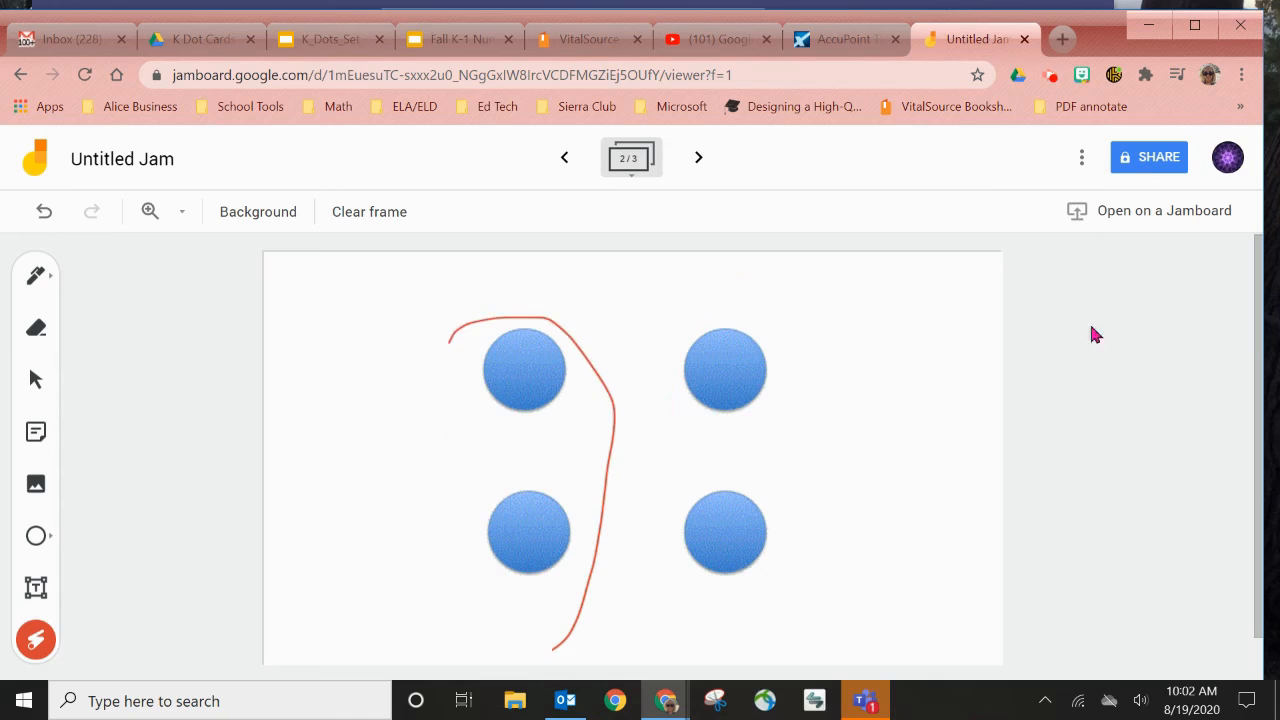